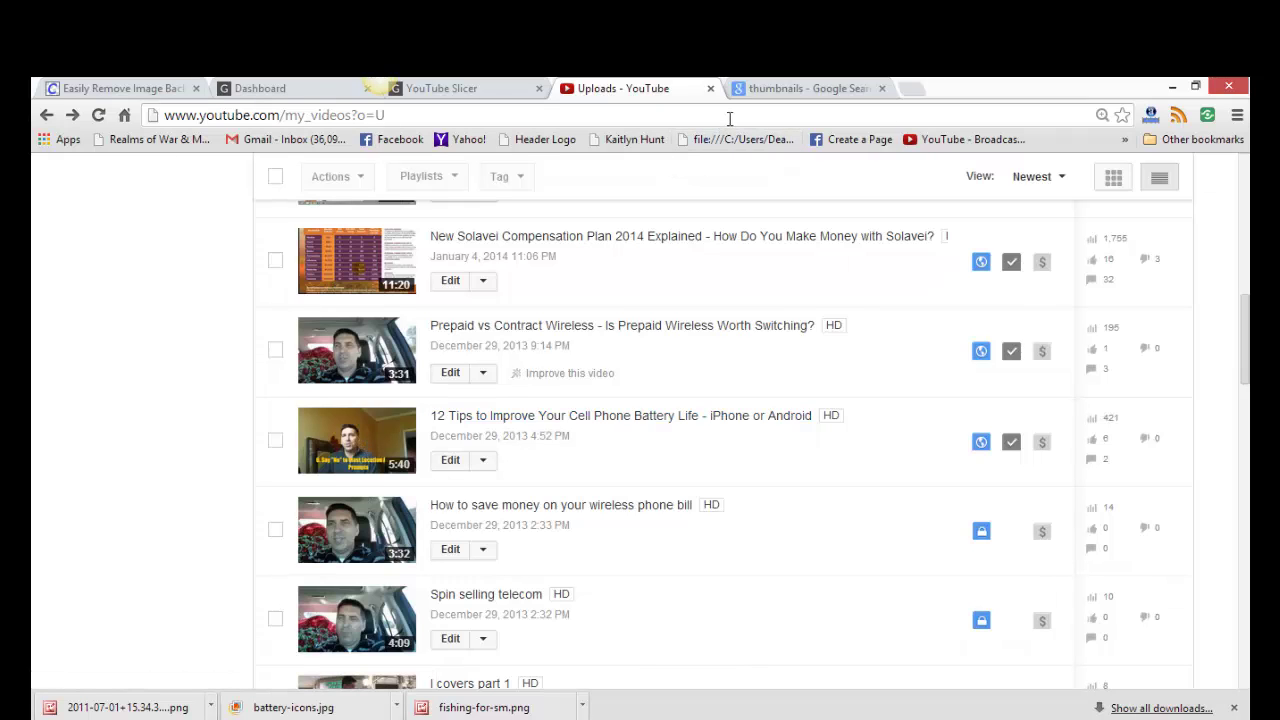
Save the grey thumb clip-art from Google Images as thumbnail.png in Blog Pics.
left_click(782, 91)
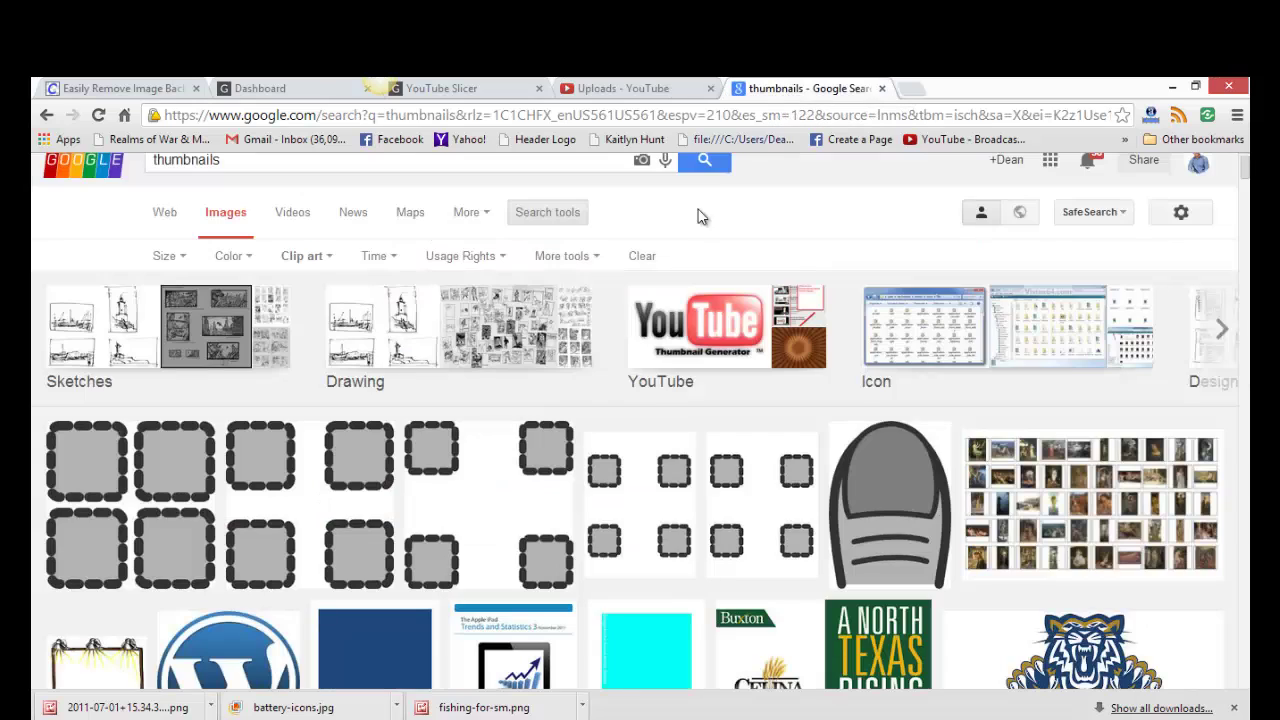
scroll(324, 209, "up", 1)
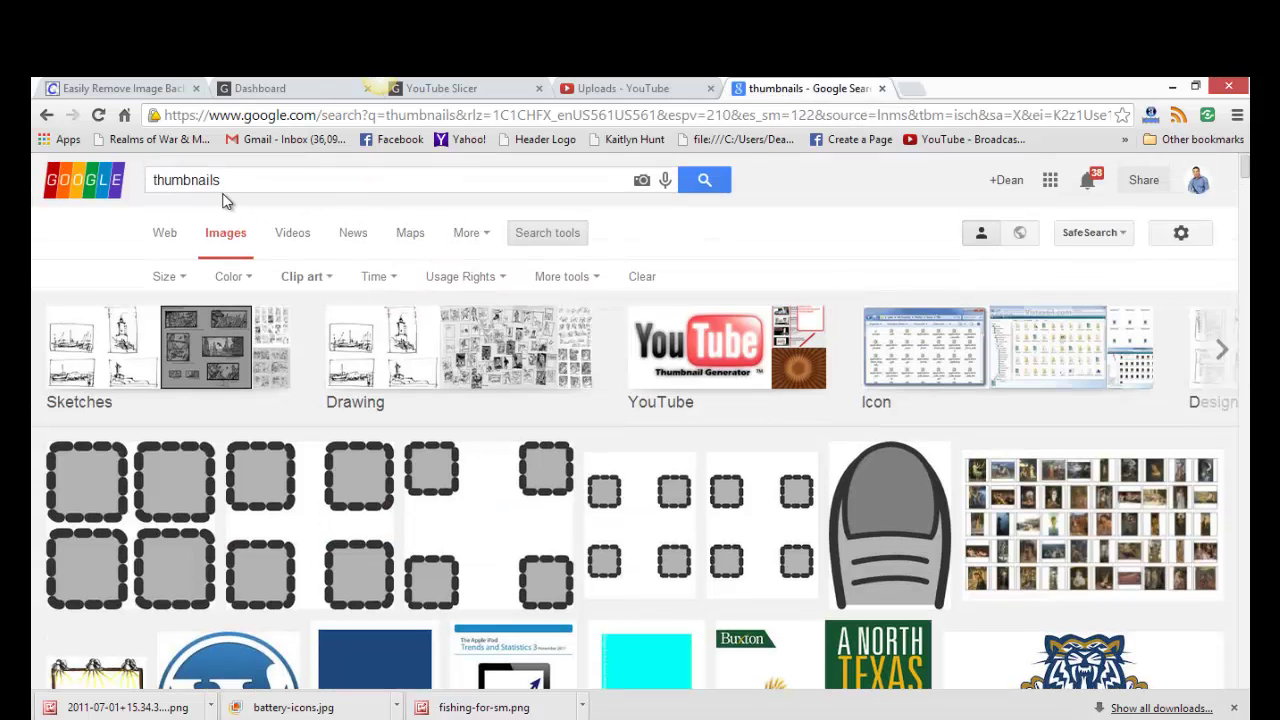
left_click(873, 535)
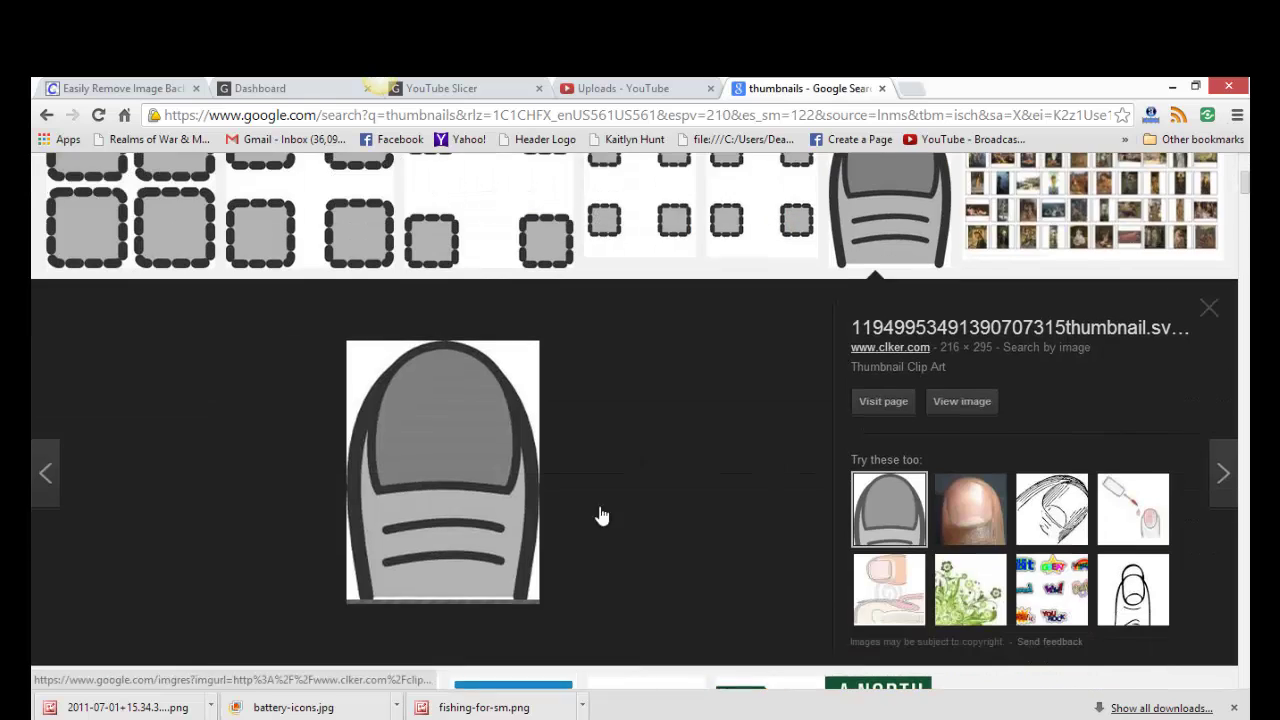
right_click(450, 485)
left_click(485, 300)
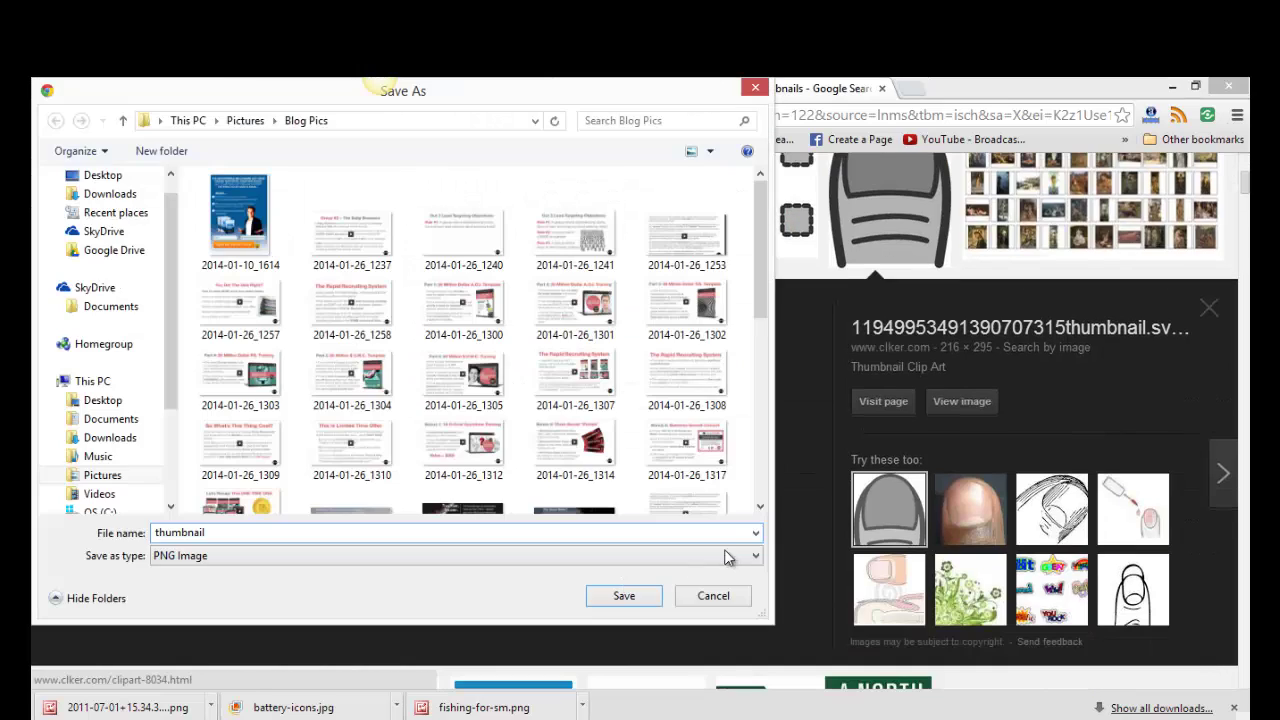
left_click(646, 596)
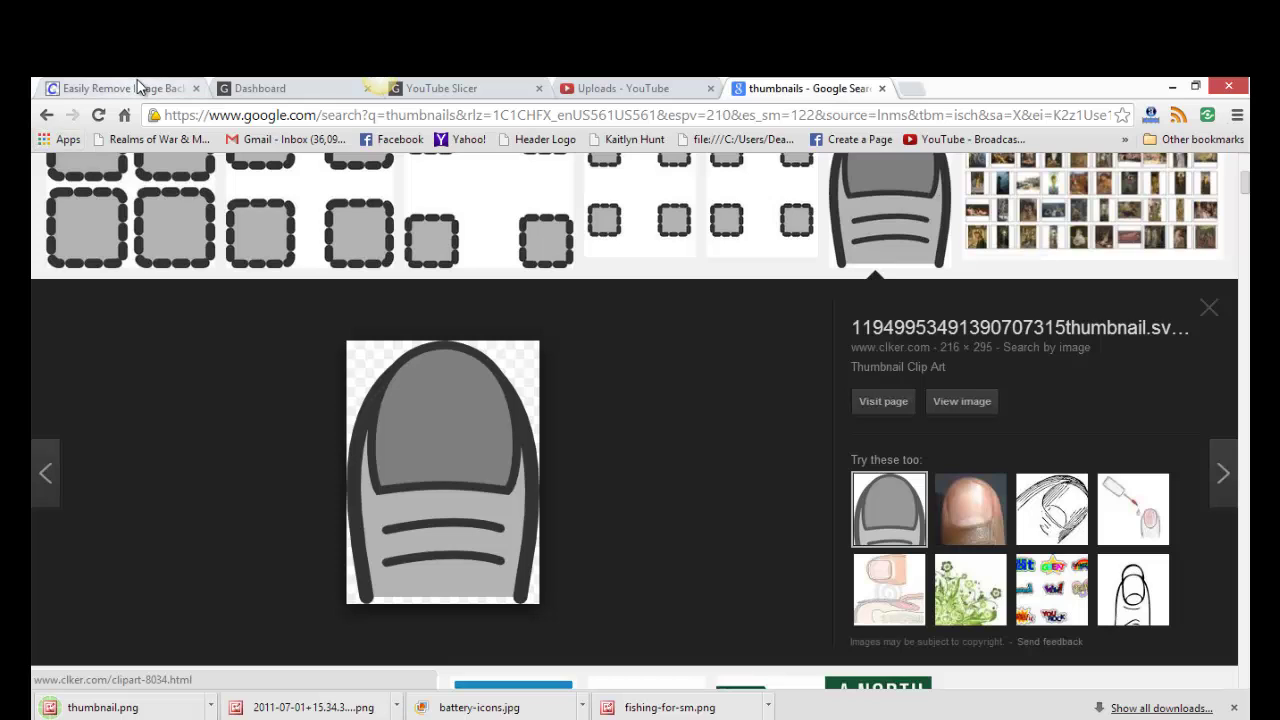
Browse the slicer links on the Slicer Apps dashboard, then return to the YouTube Slicer editor.
left_click(288, 87)
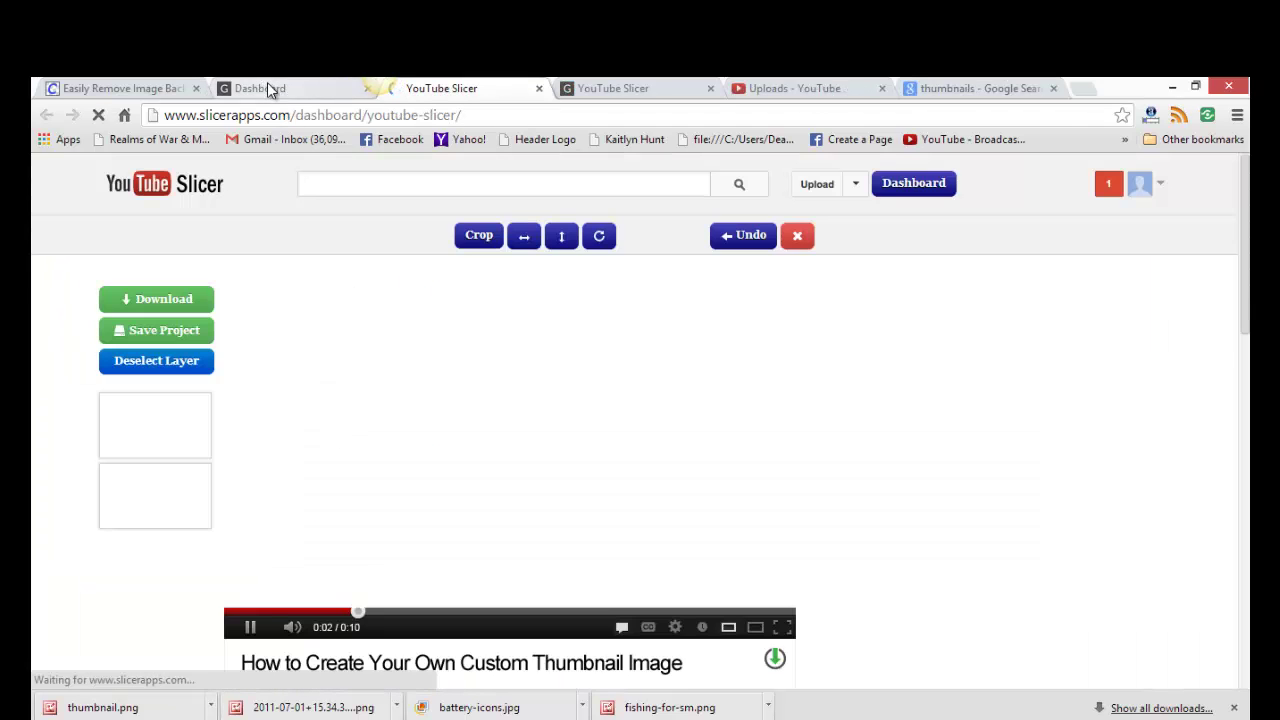
left_click(267, 86)
scroll(517, 386, "down", 3)
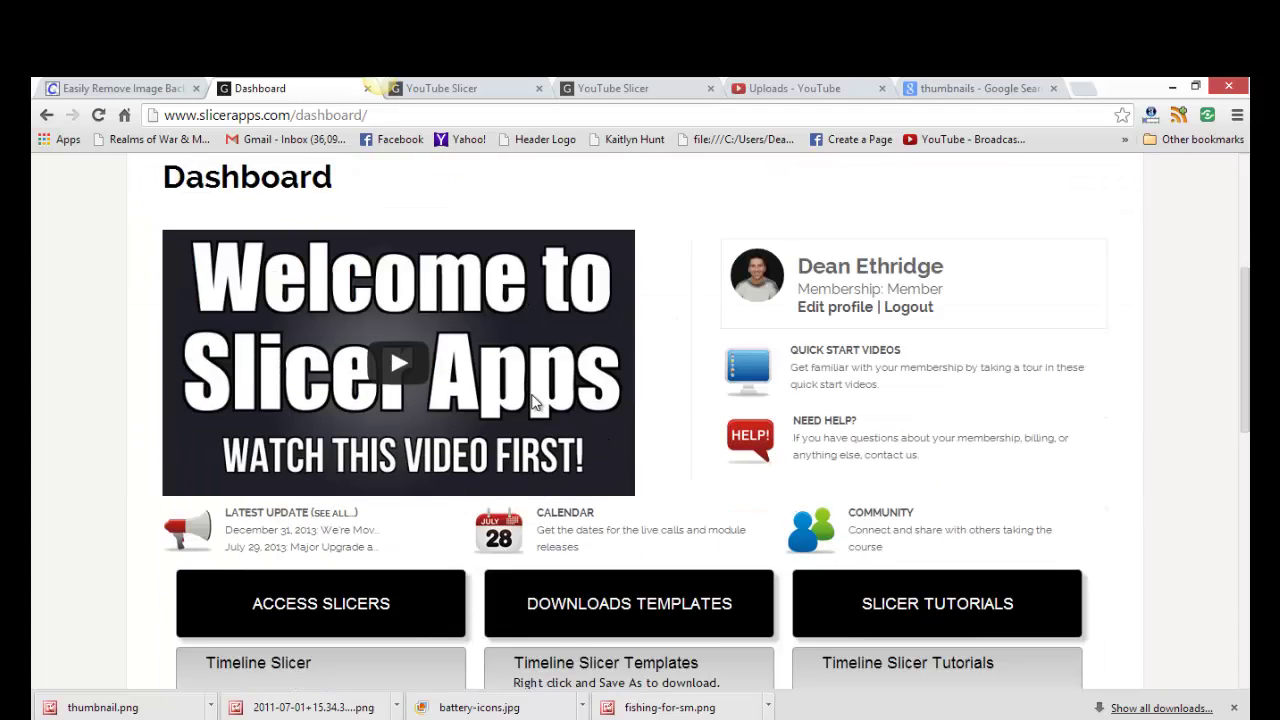
scroll(533, 401, "down", 4)
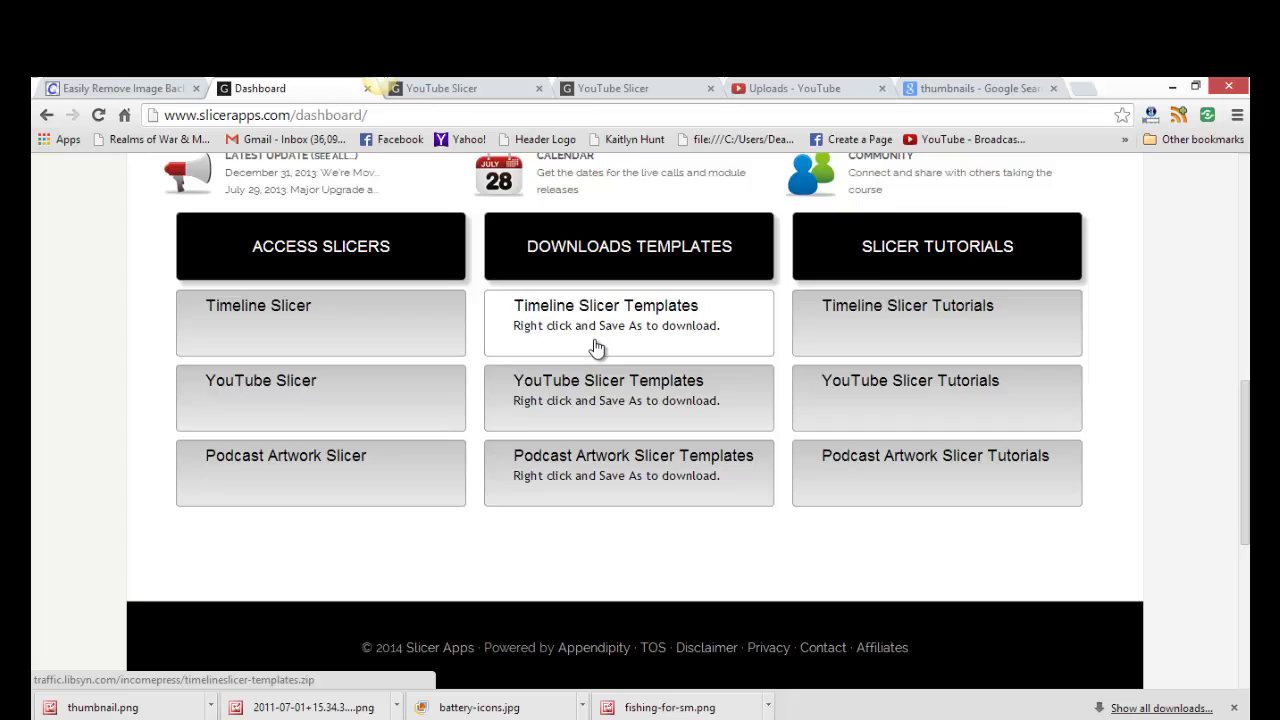
scroll(600, 349, "up", 4)
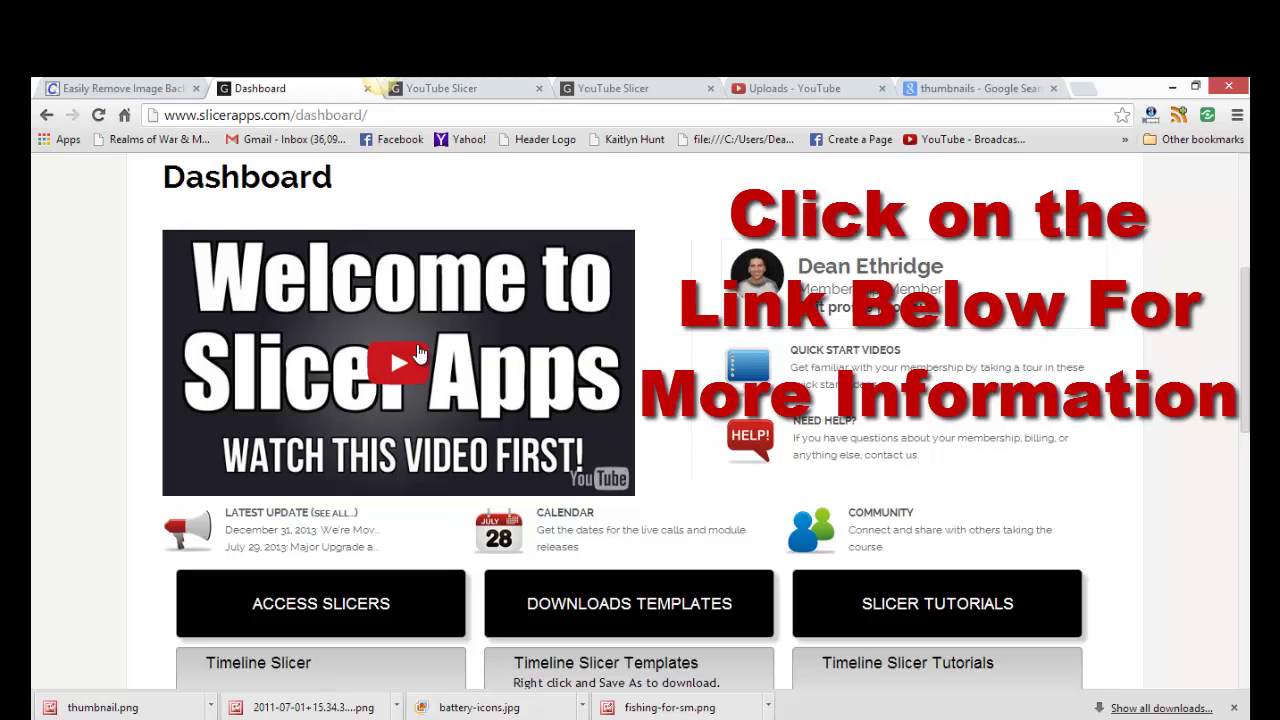
left_click(457, 90)
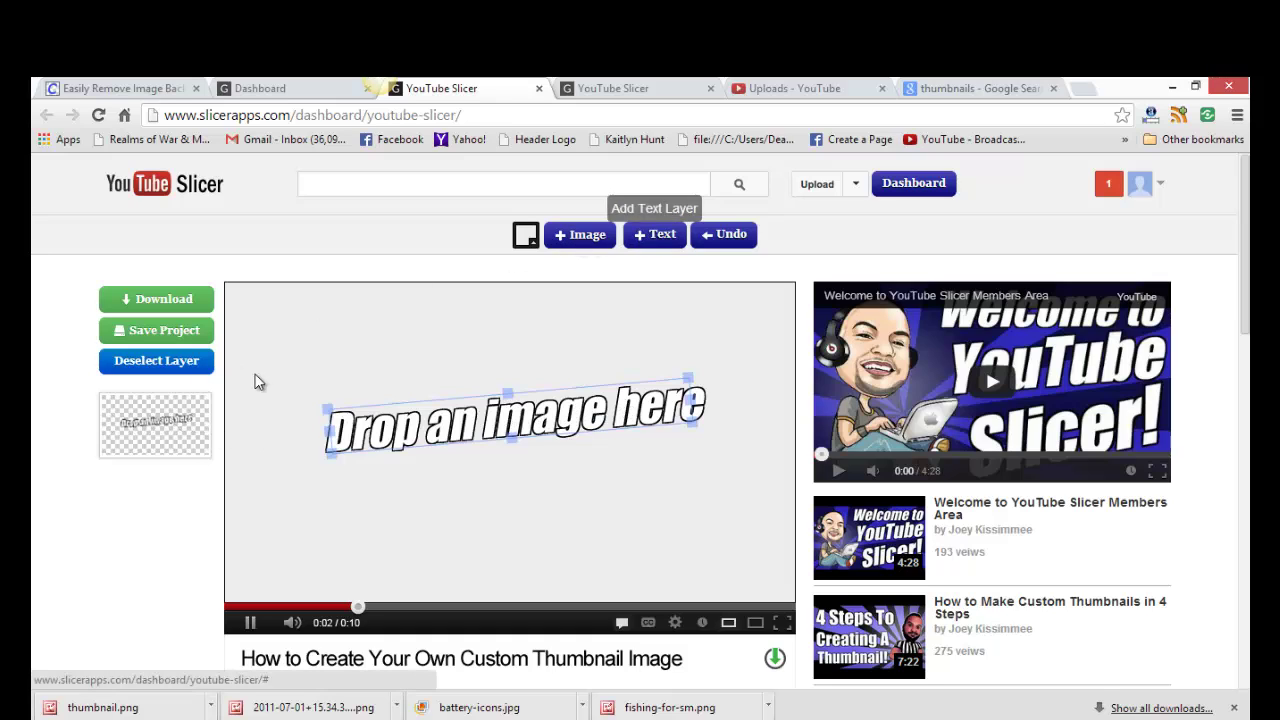
Change the placeholder text to 'How To Make Really' and nudge it slightly higher.
left_click(358, 424)
type("How To Make Reall")
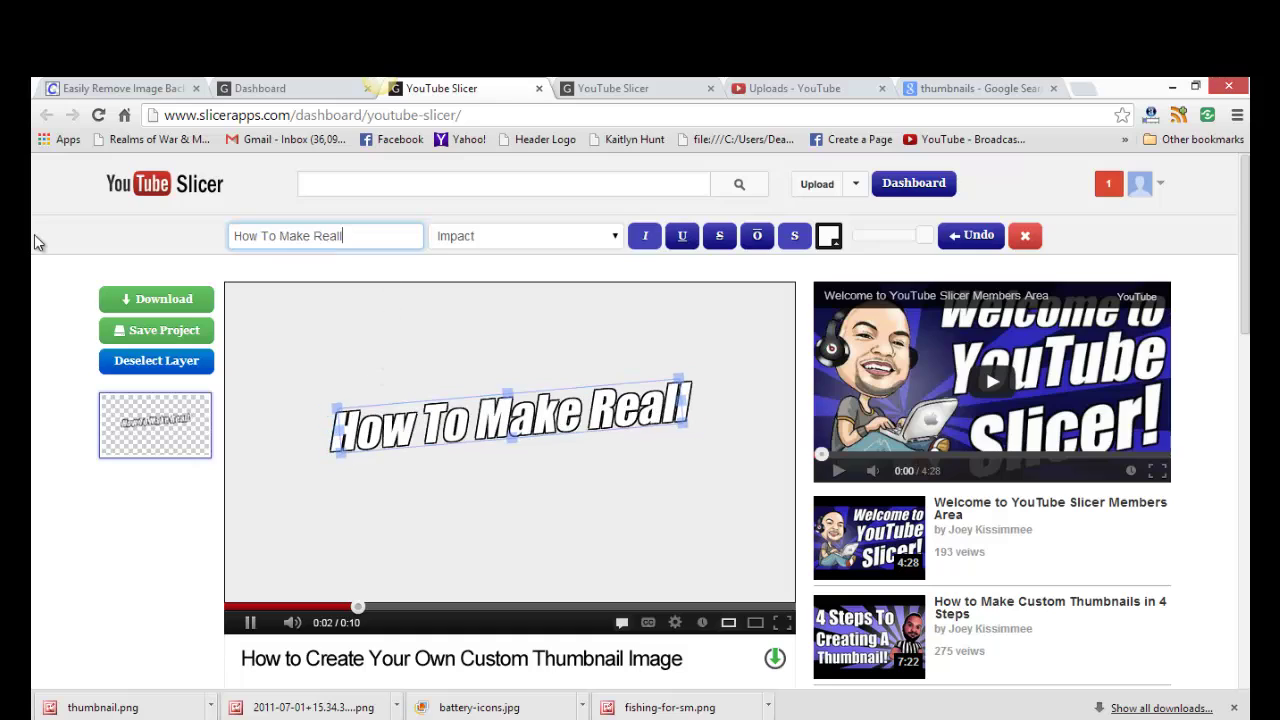
type("y")
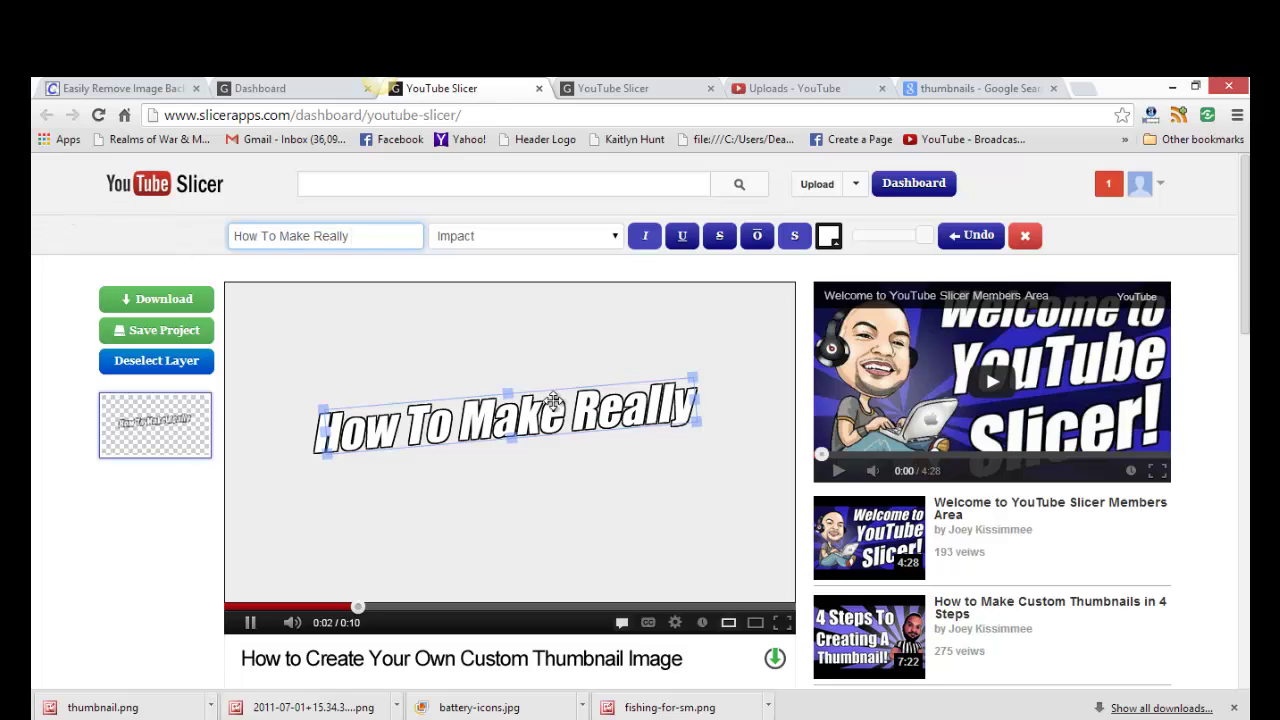
left_click_drag(555, 402, 553, 374)
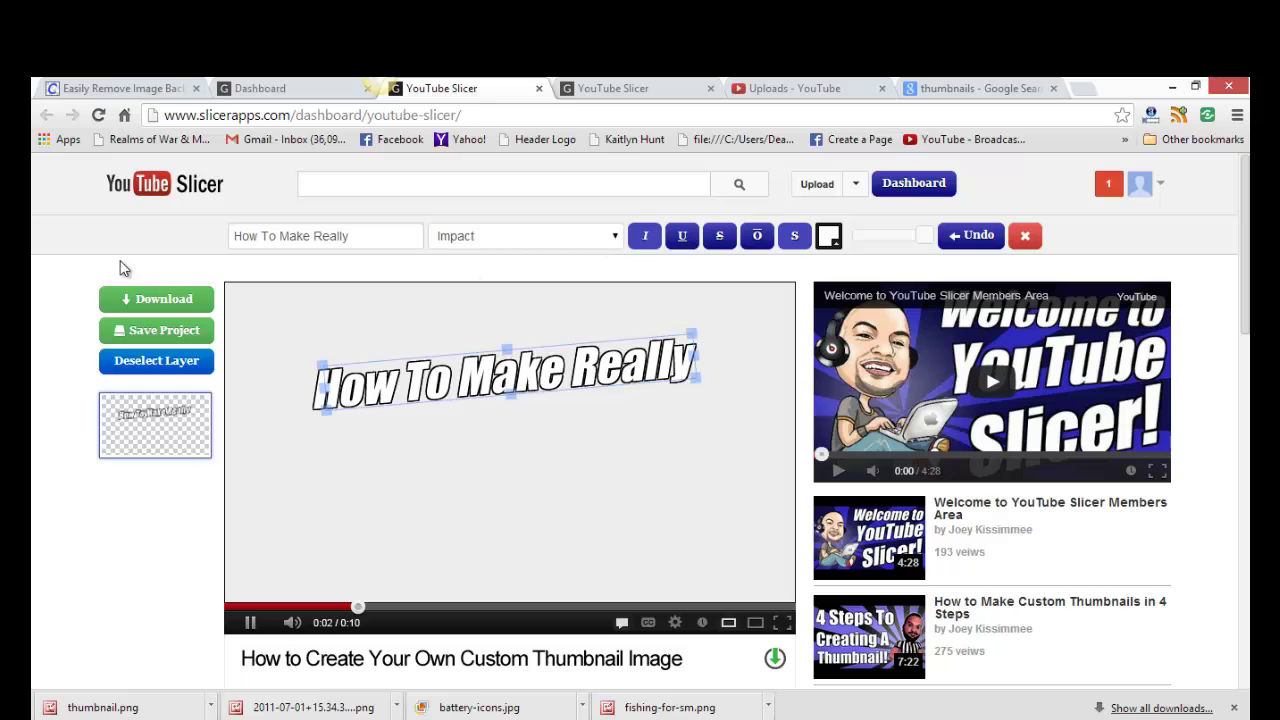
left_click(57, 306)
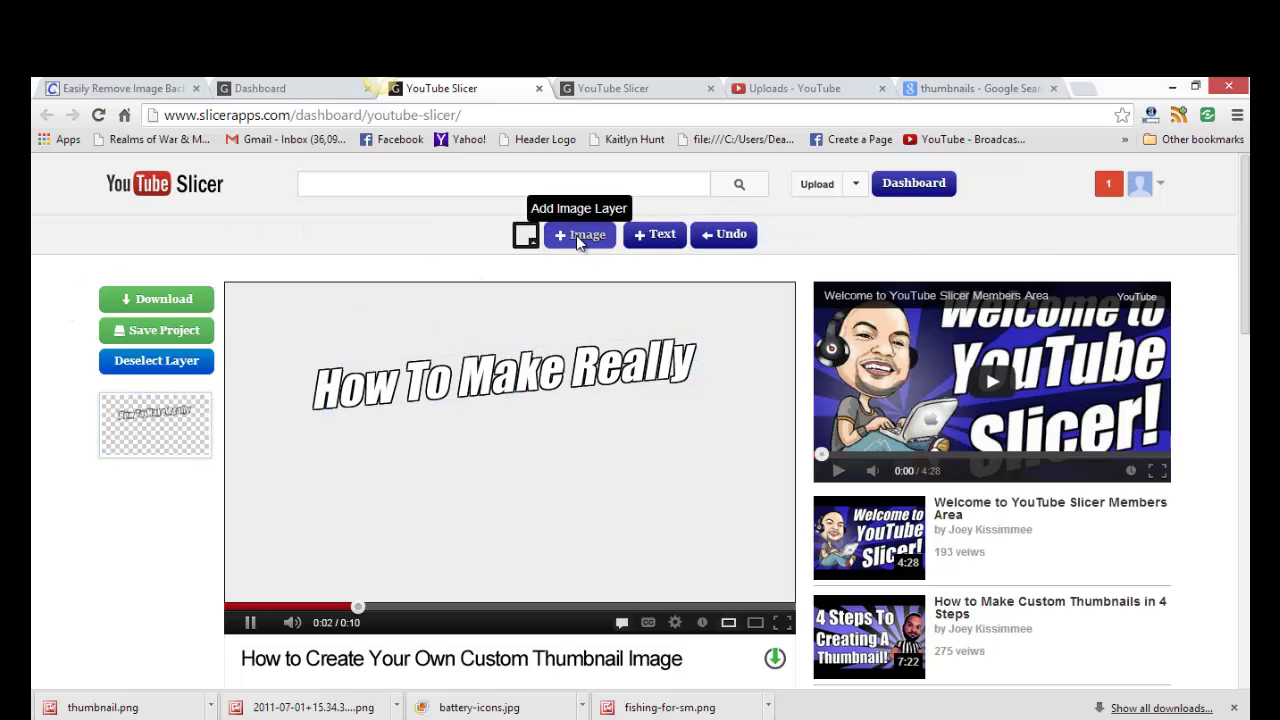
Add the red starburst image as a layer behind the headline text.
left_click(608, 234)
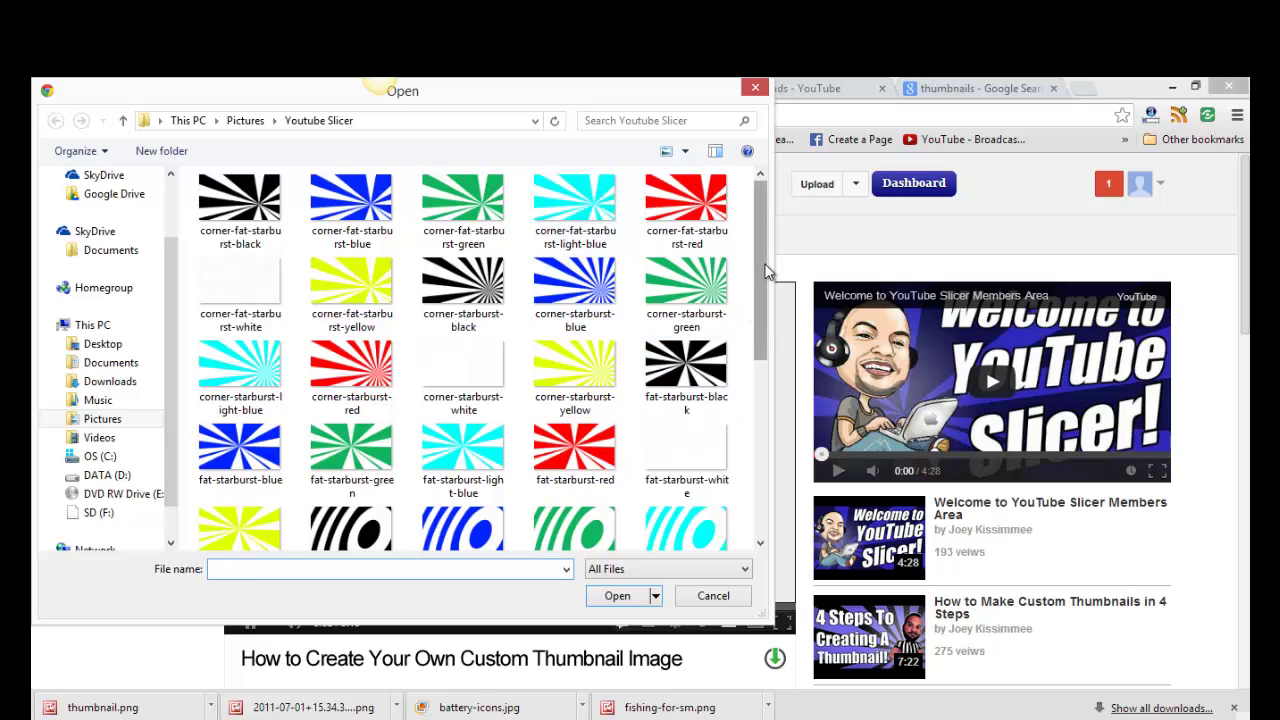
double_click(690, 205)
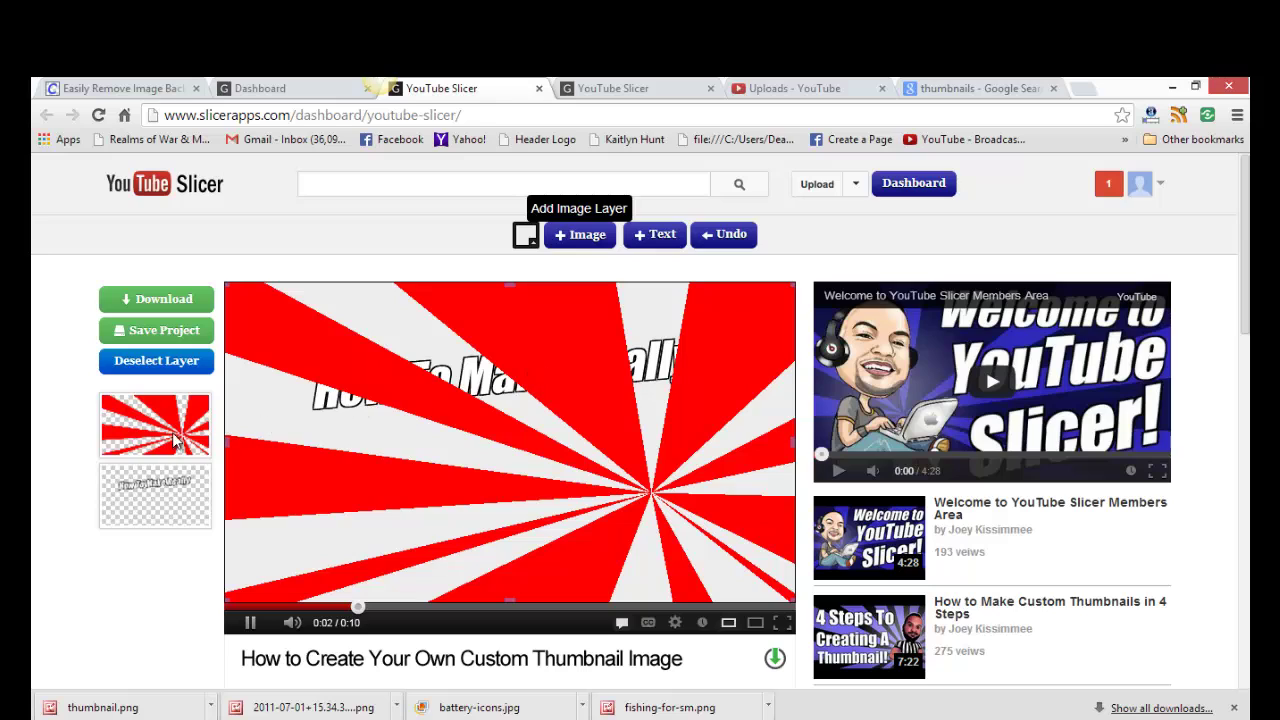
left_click_drag(176, 440, 176, 480)
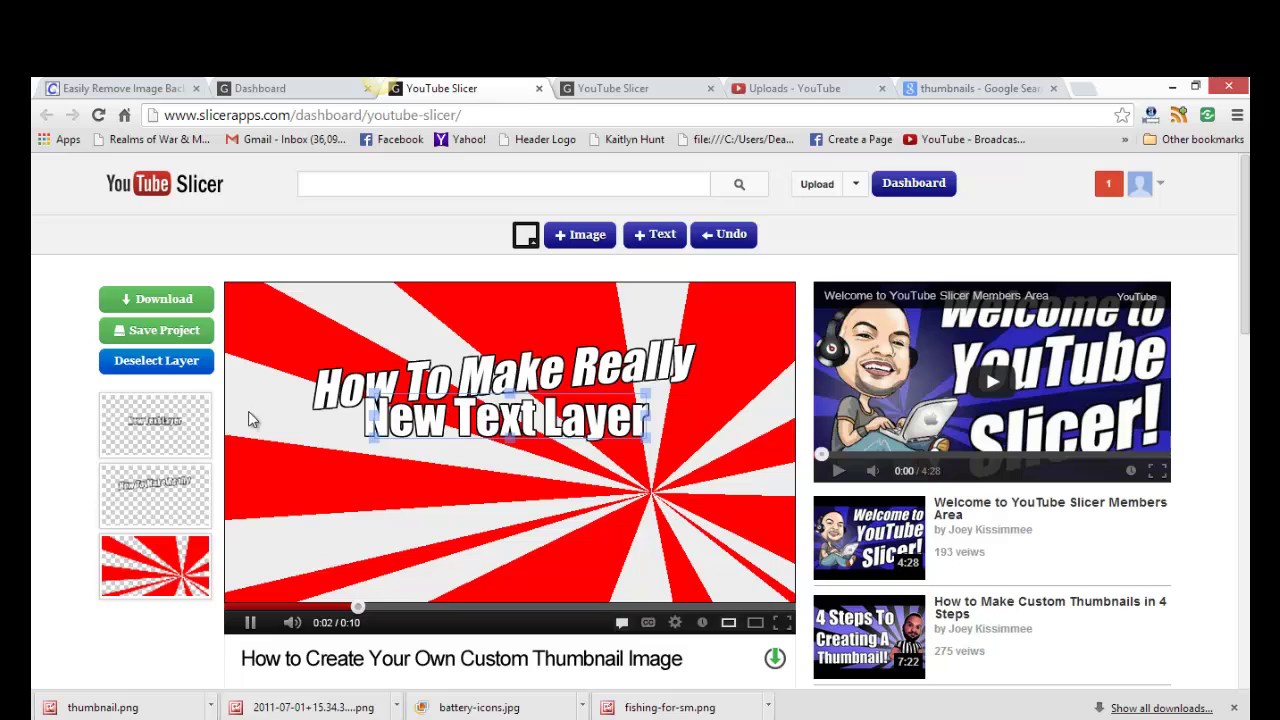
Replace the new text layer's wording with 'Cool YouTube' and enlarge it below the headline.
left_click(190, 415)
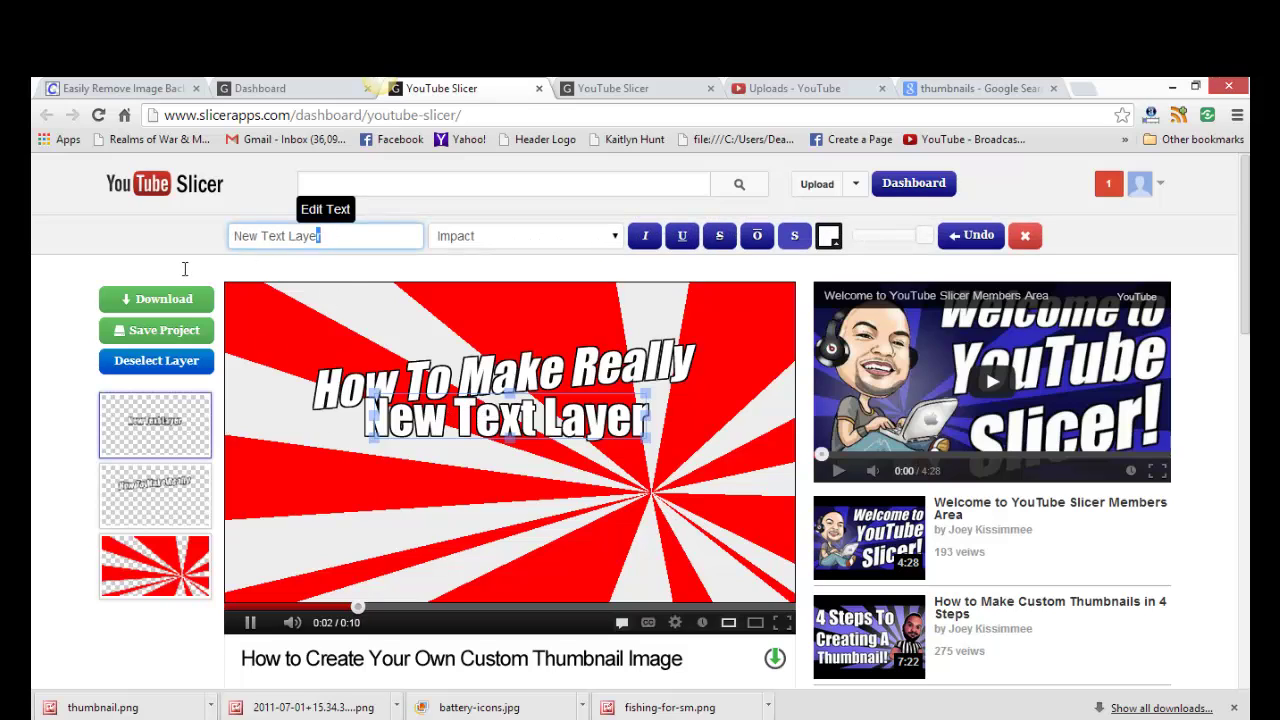
left_click_drag(319, 235, 247, 284)
type("Cool YouTube")
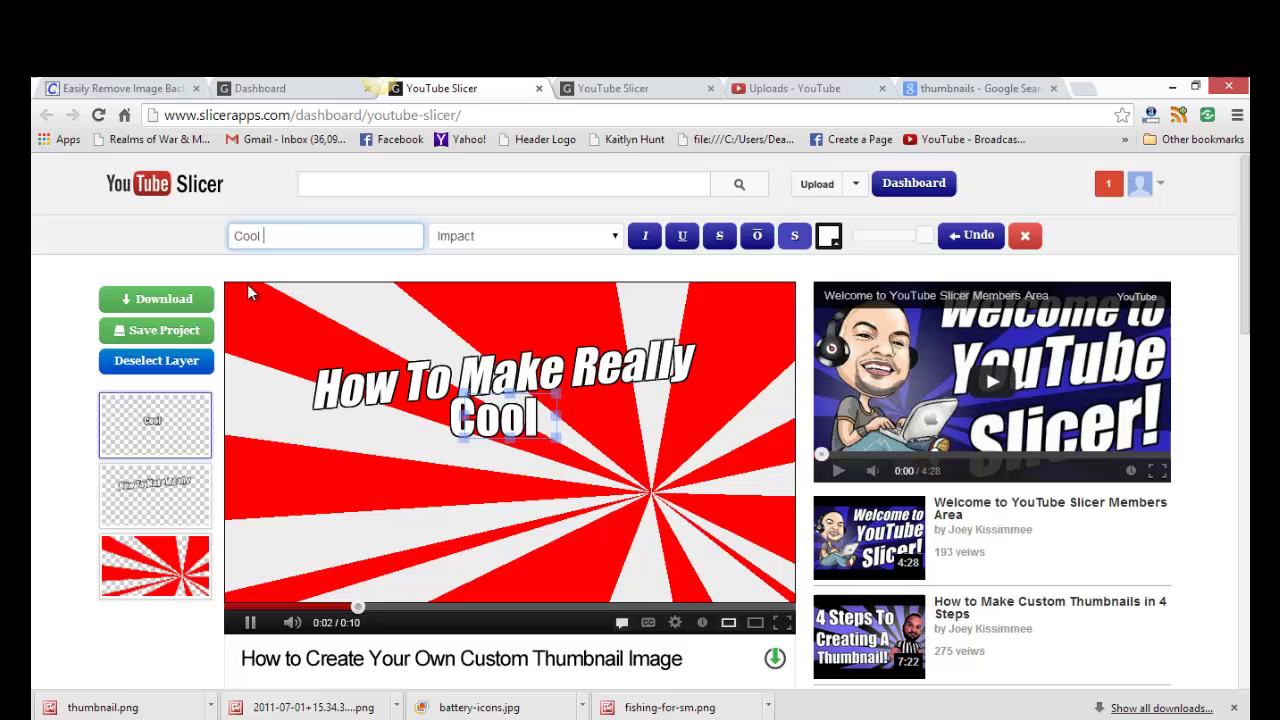
left_click(607, 370)
left_click_drag(605, 416, 757, 392)
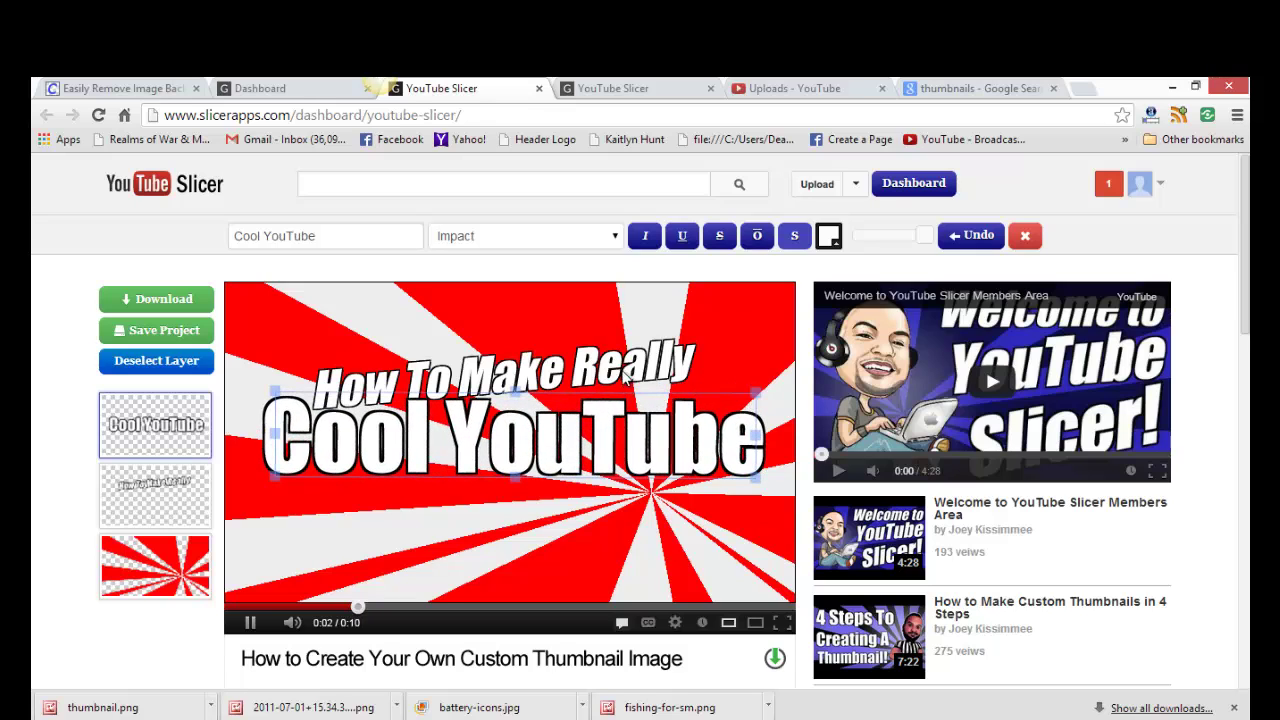
left_click(625, 370)
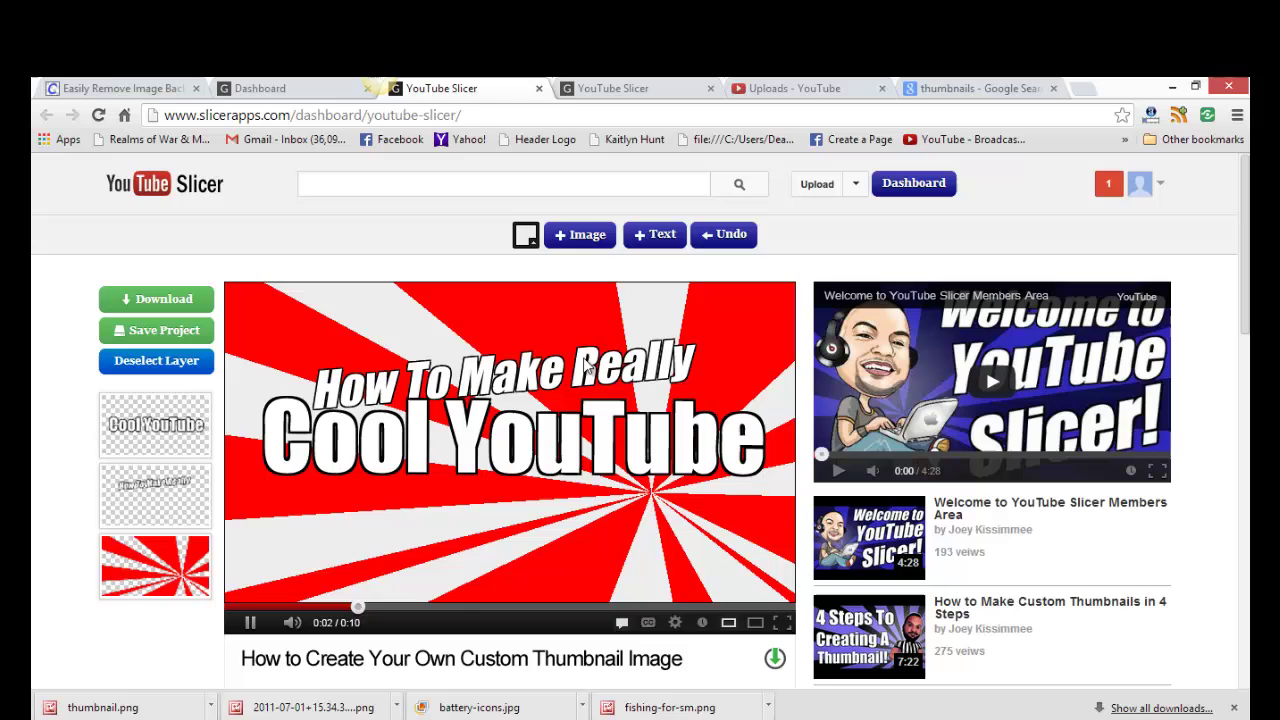
Move 'How To Make Really' up, rotate it level, and shift it toward the top left.
left_click(153, 488)
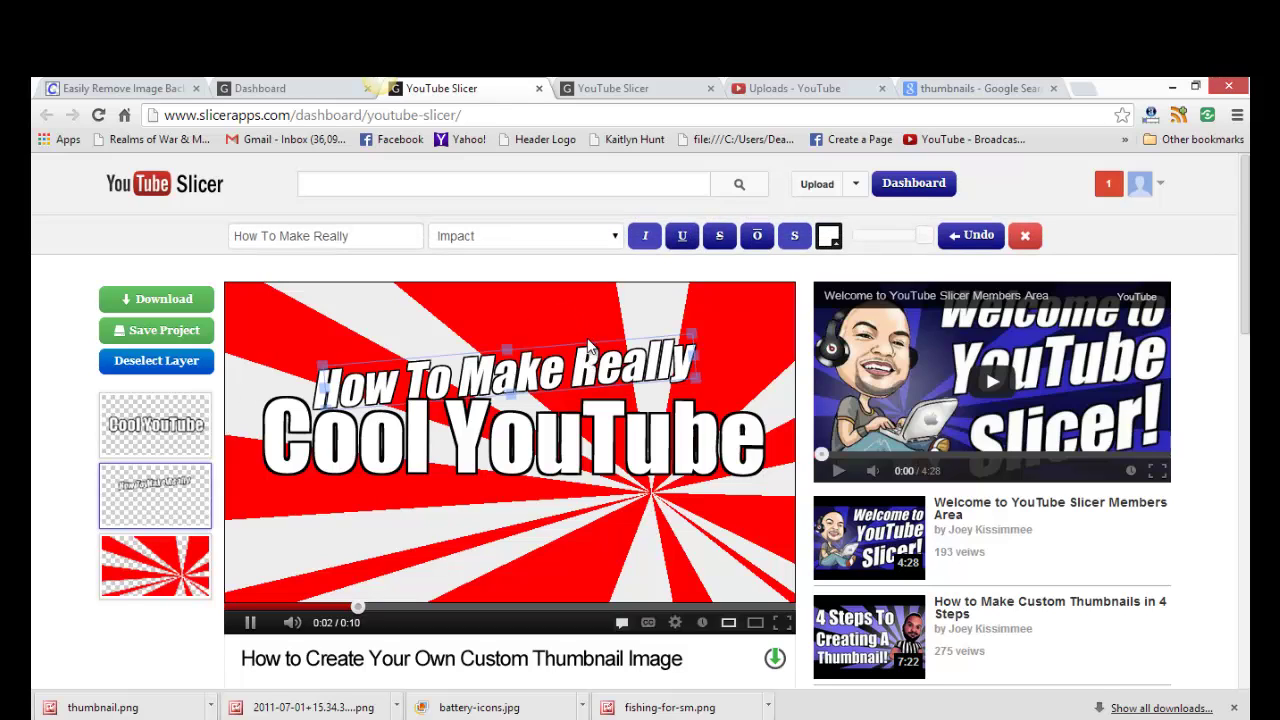
left_click_drag(598, 346, 602, 318)
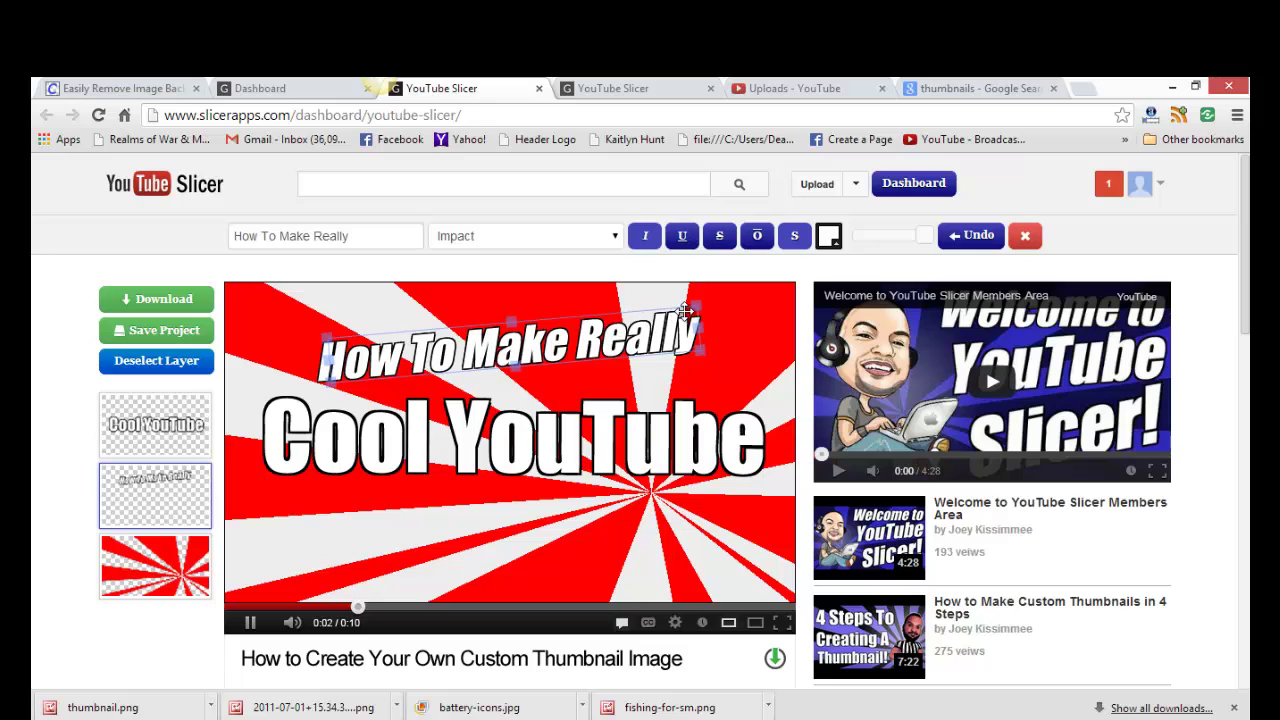
left_click_drag(692, 305, 686, 330)
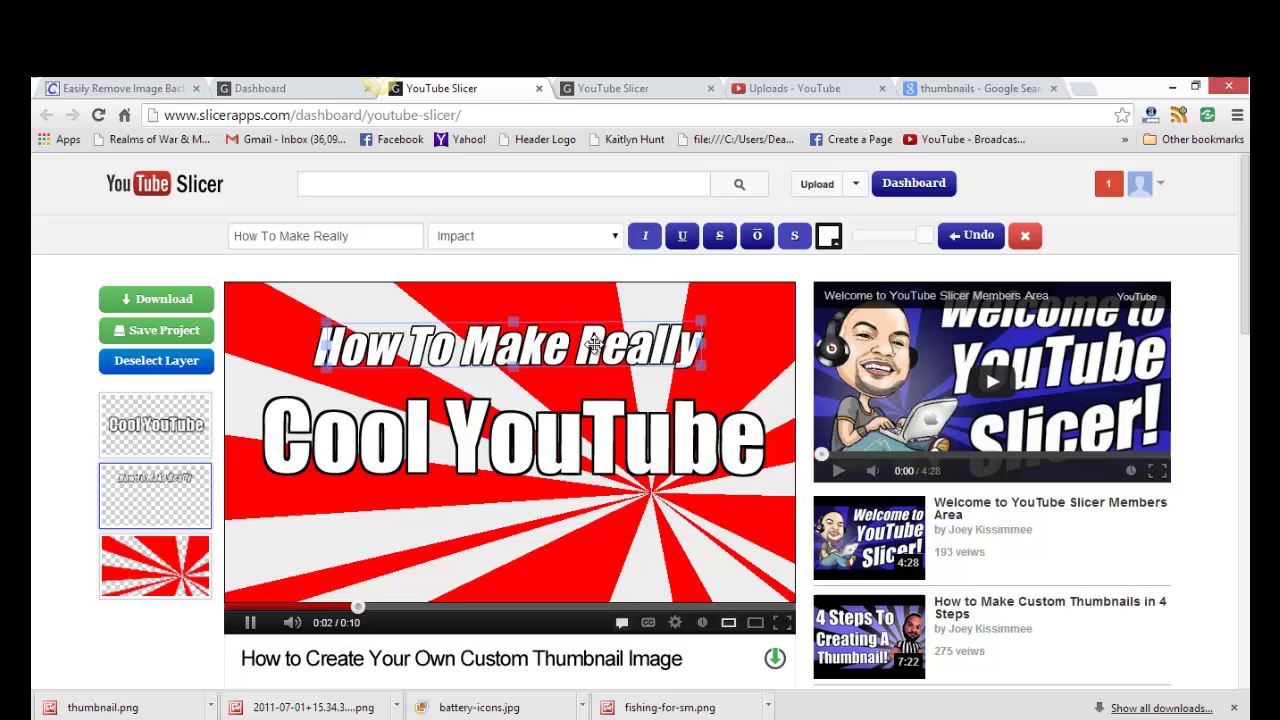
left_click_drag(594, 343, 540, 326)
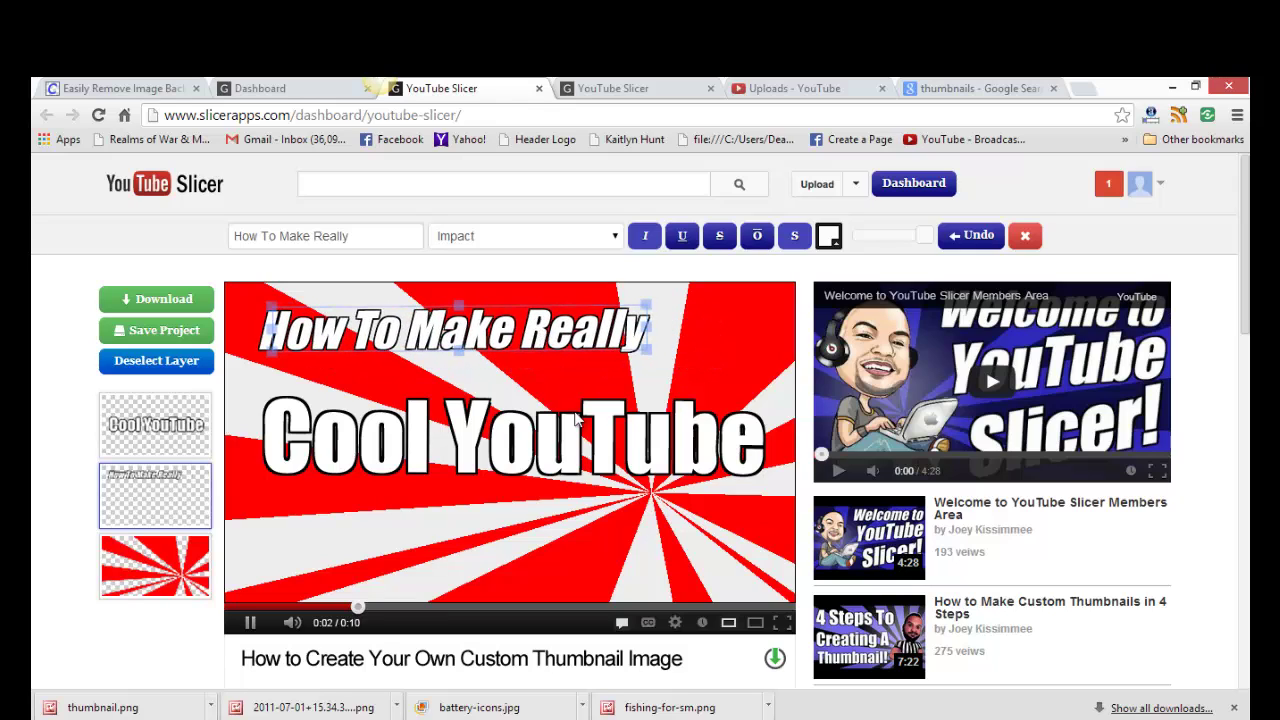
left_click(143, 445)
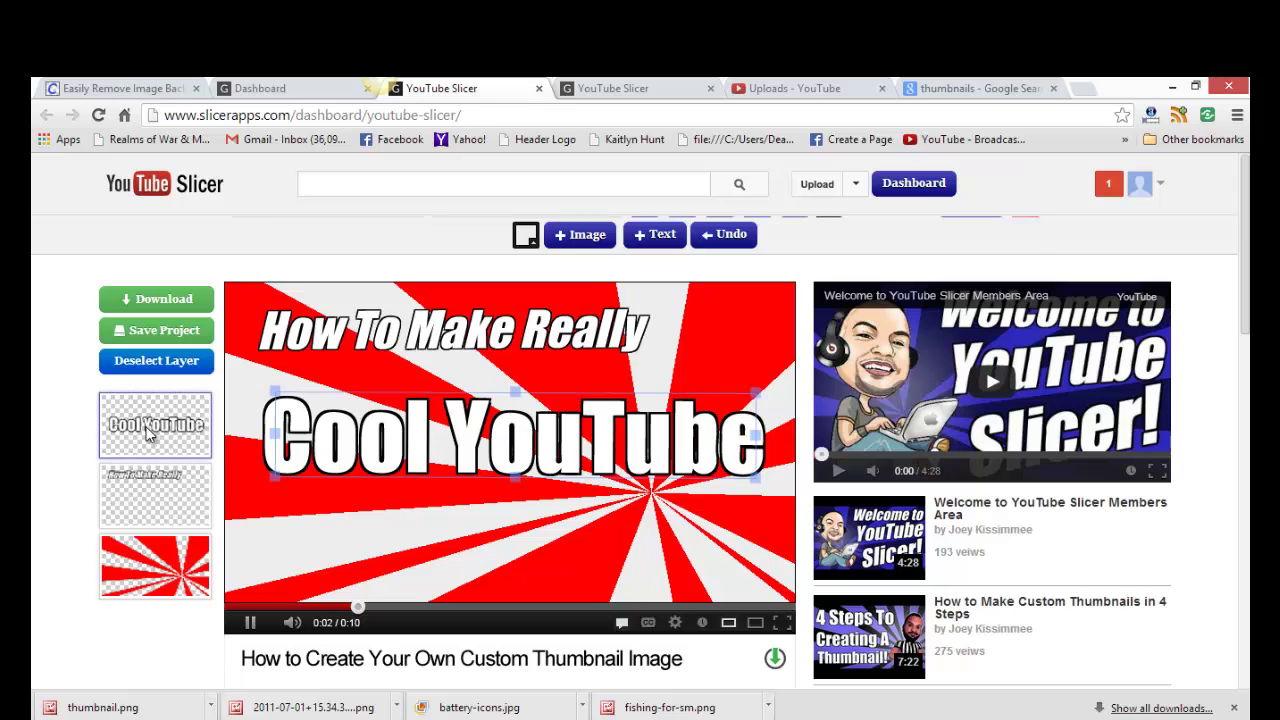
Shift 'Cool YouTube' up and right and colour its text dark red.
left_click_drag(557, 420, 567, 405)
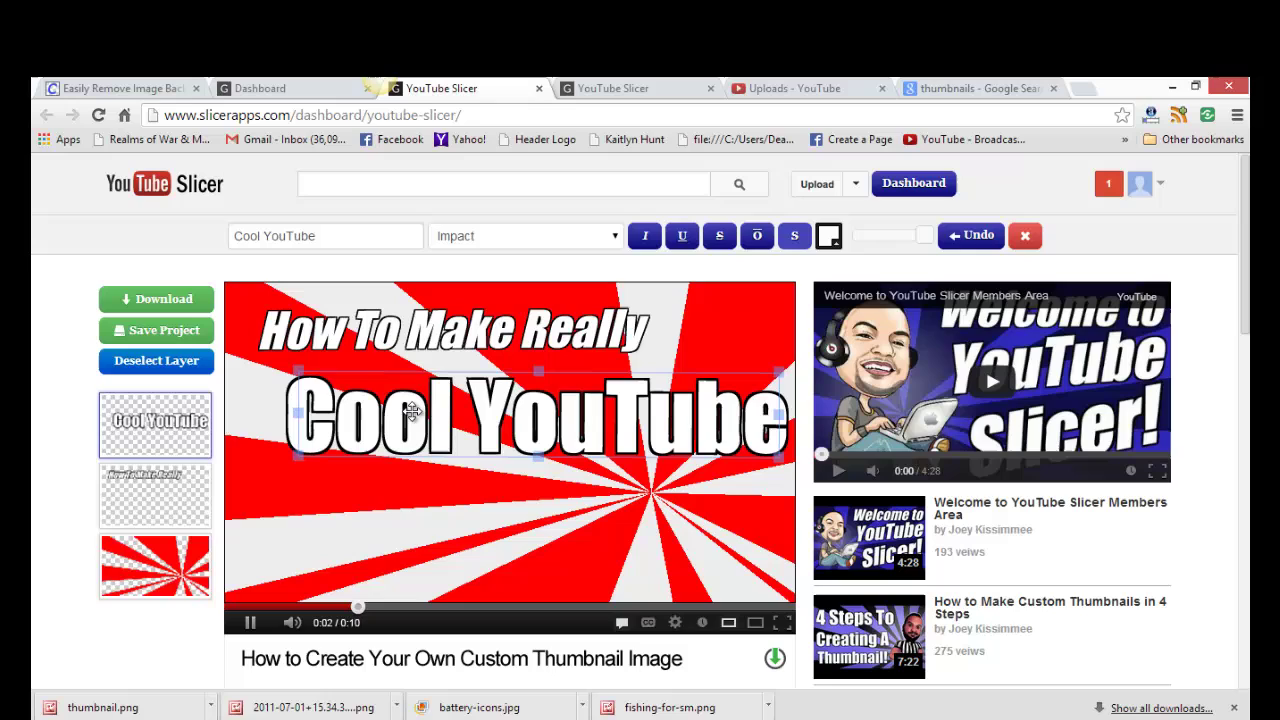
double_click(261, 236)
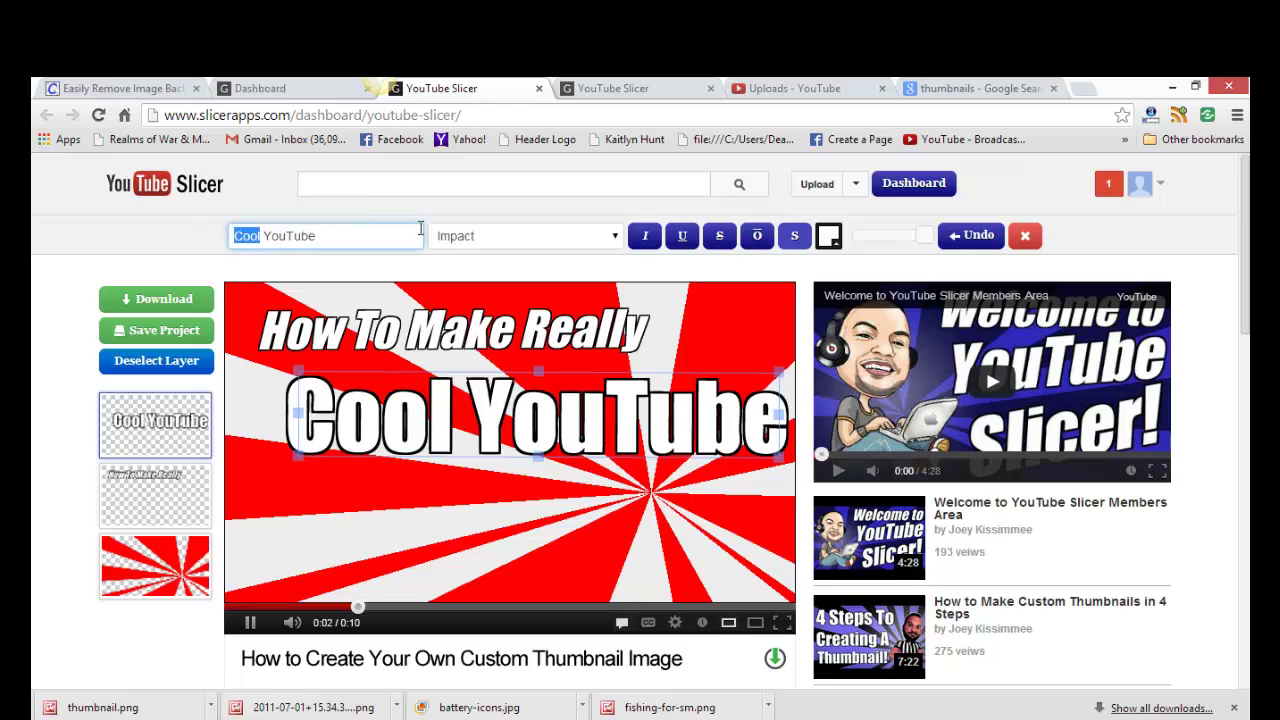
left_click(829, 237)
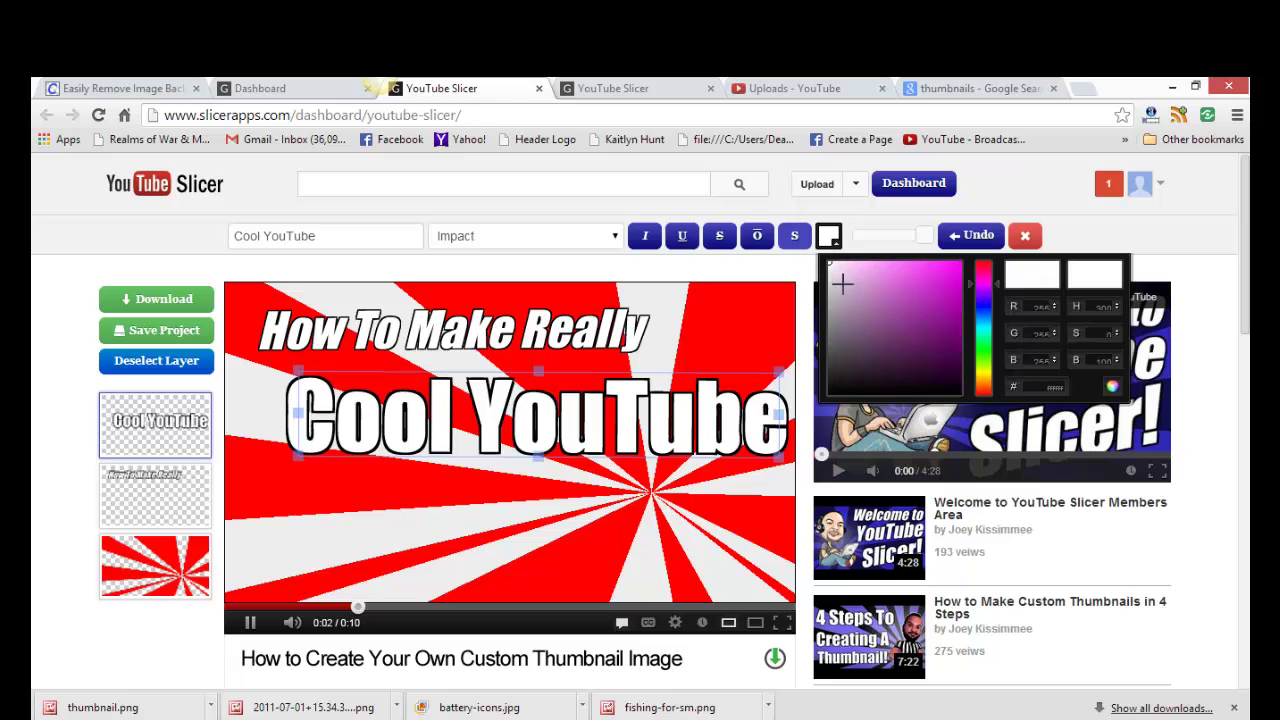
mouse_move(836, 268)
left_mouse_down()
mouse_move(851, 292)
mouse_move(860, 280)
left_mouse_up()
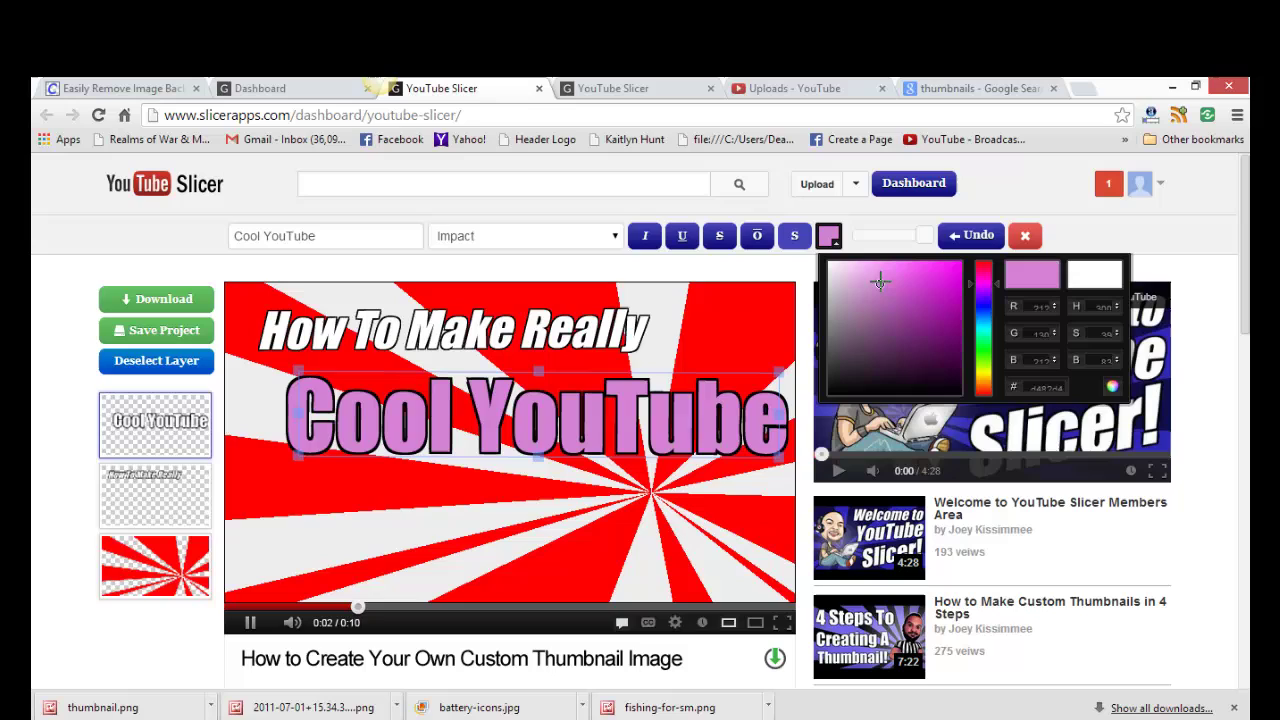
left_click_drag(996, 281, 996, 272)
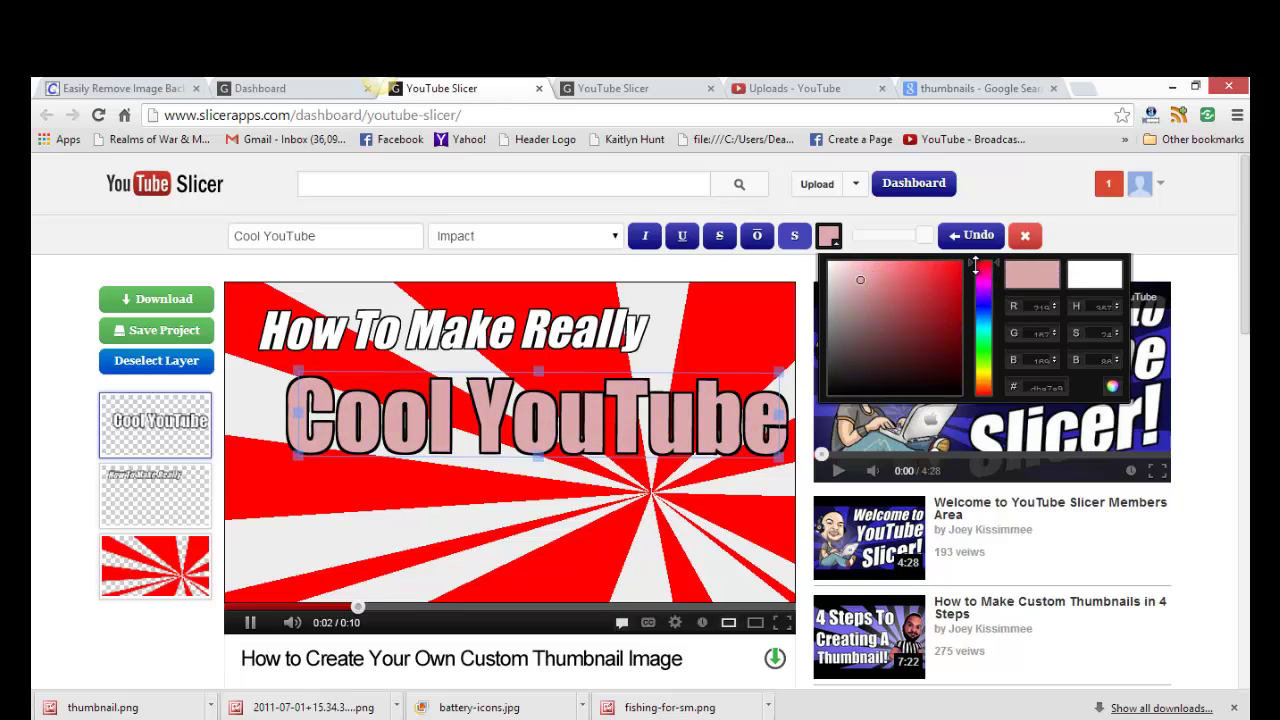
mouse_move(932, 274)
left_mouse_down()
mouse_move(954, 316)
mouse_move(828, 262)
left_mouse_up()
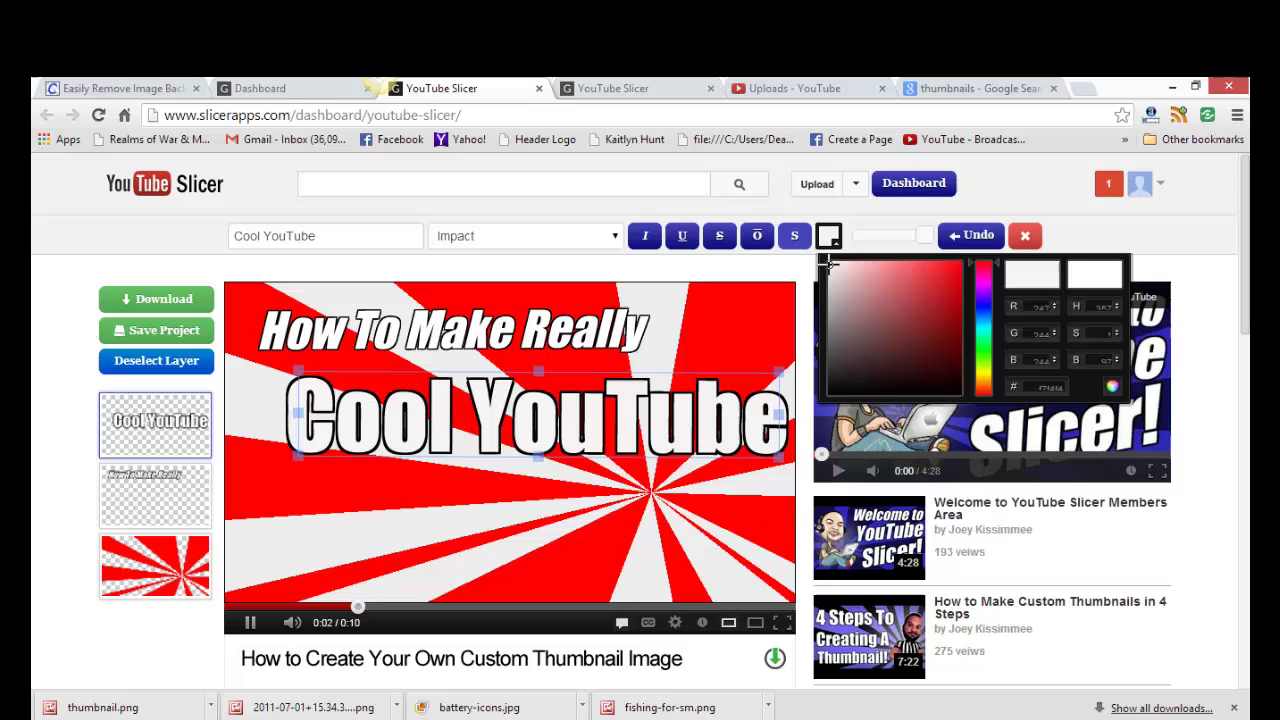
right_click(829, 264)
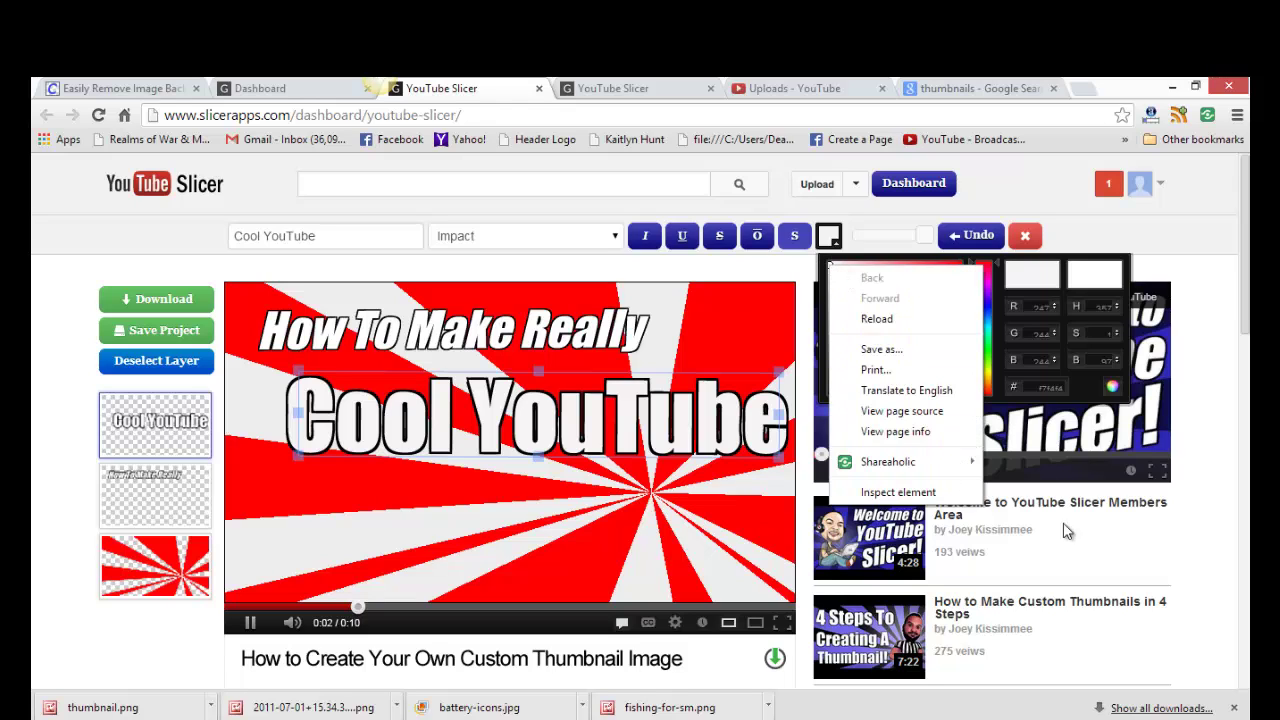
left_click(1205, 530)
left_click(1213, 526)
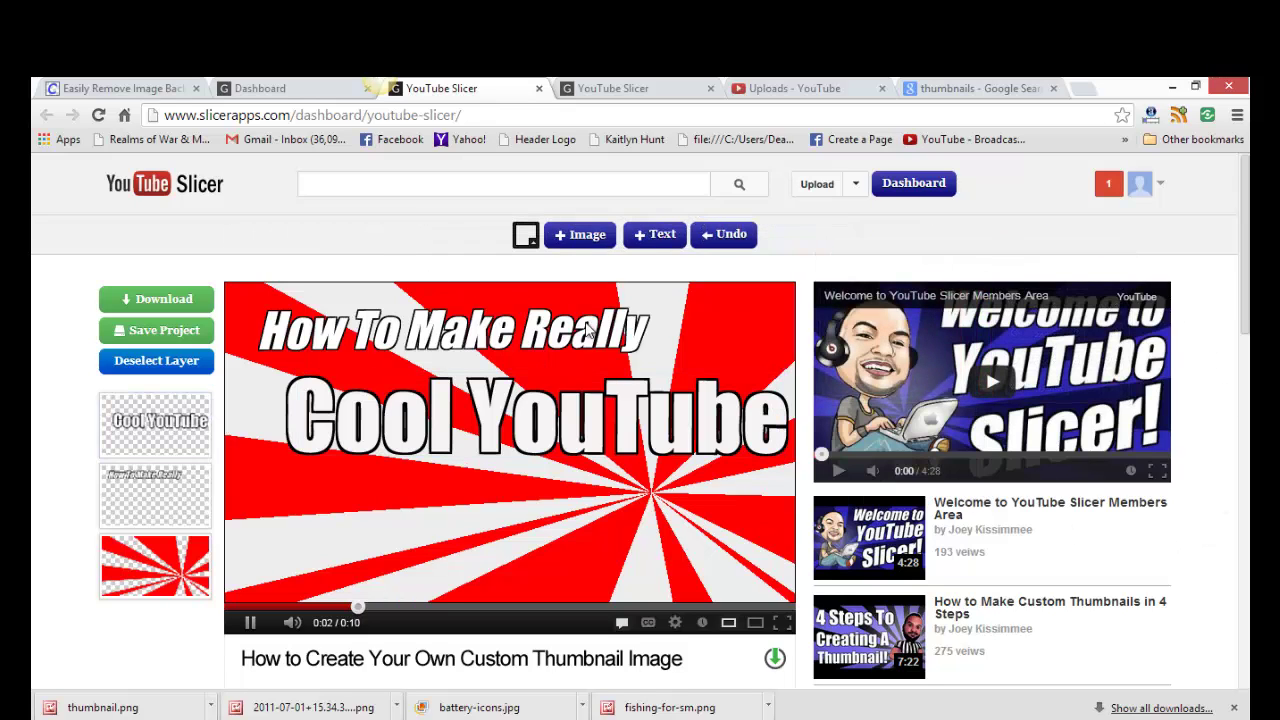
Switch the 'Cool YouTube' font to Tungsten Black, then revert it to Impact.
left_click(186, 420)
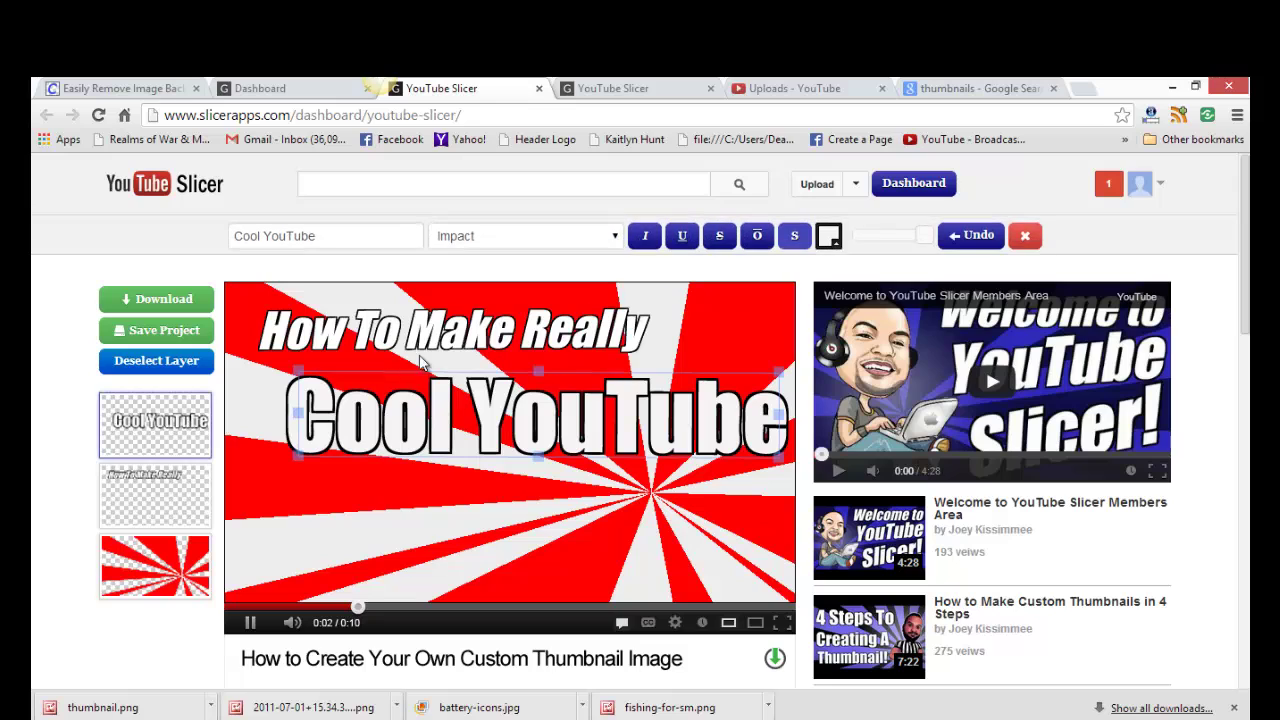
left_click(577, 258)
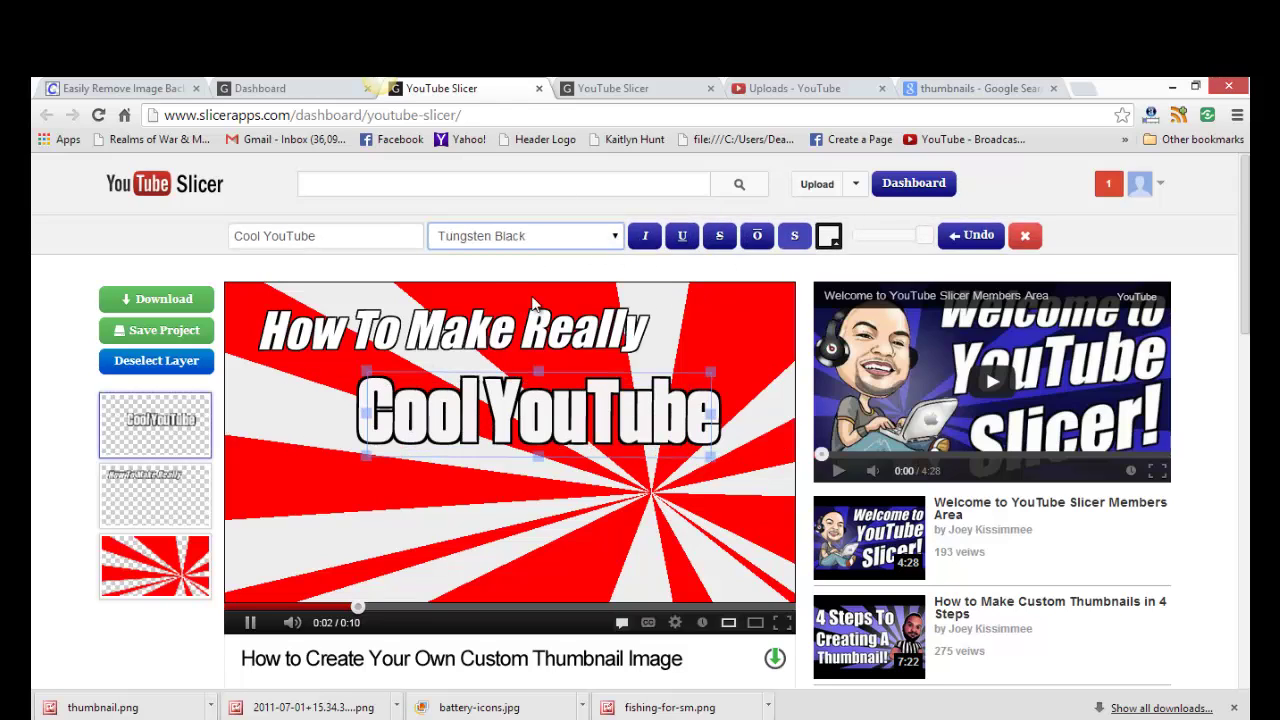
left_click(614, 237)
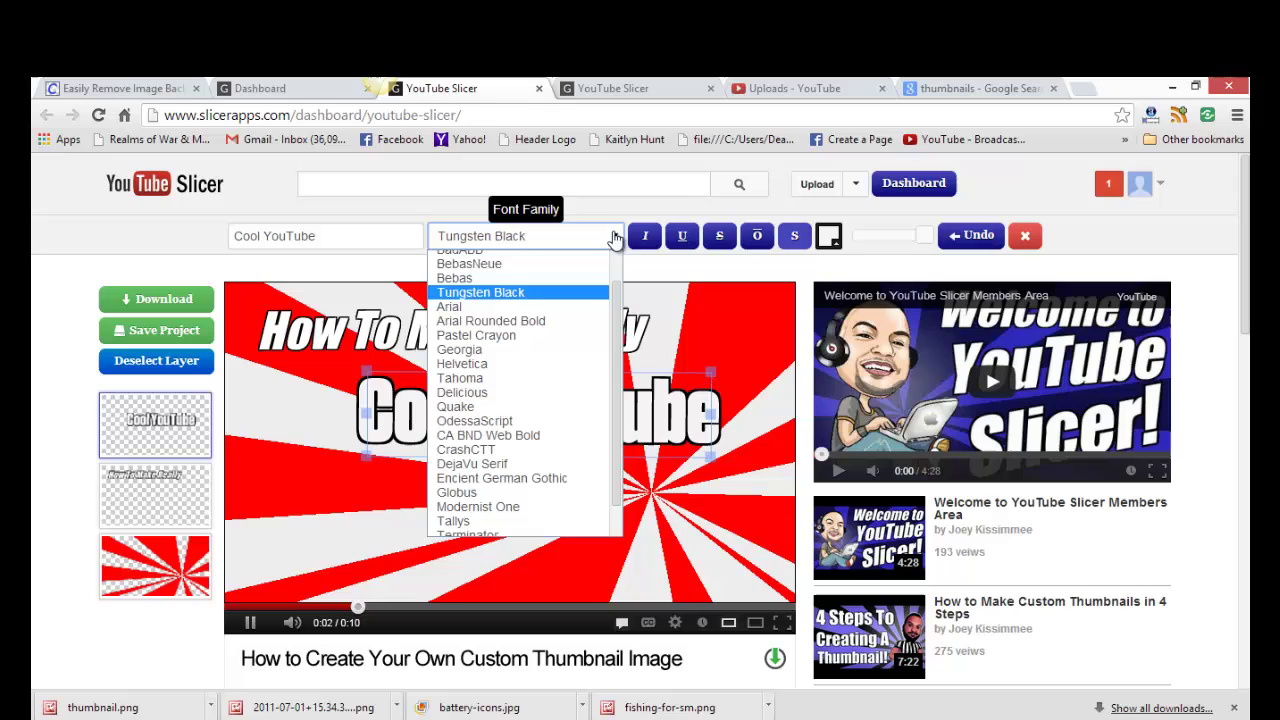
scroll(560, 300, "up", 2)
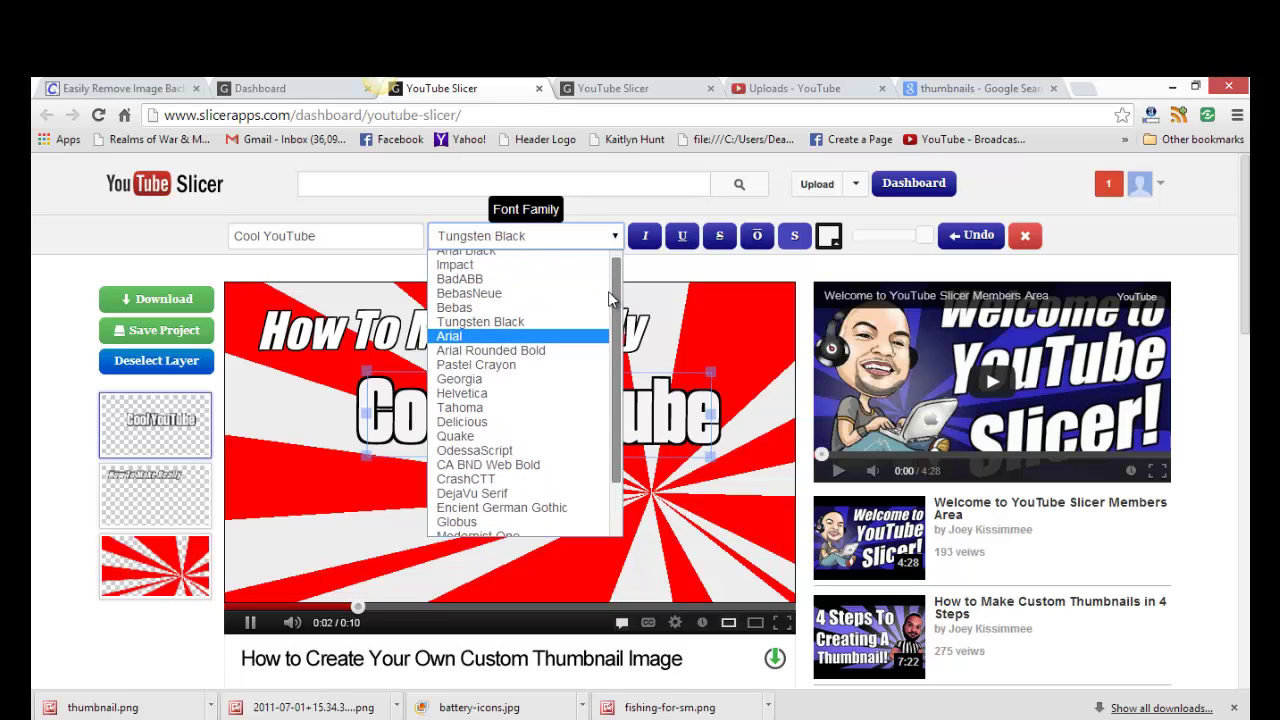
key("Escape")
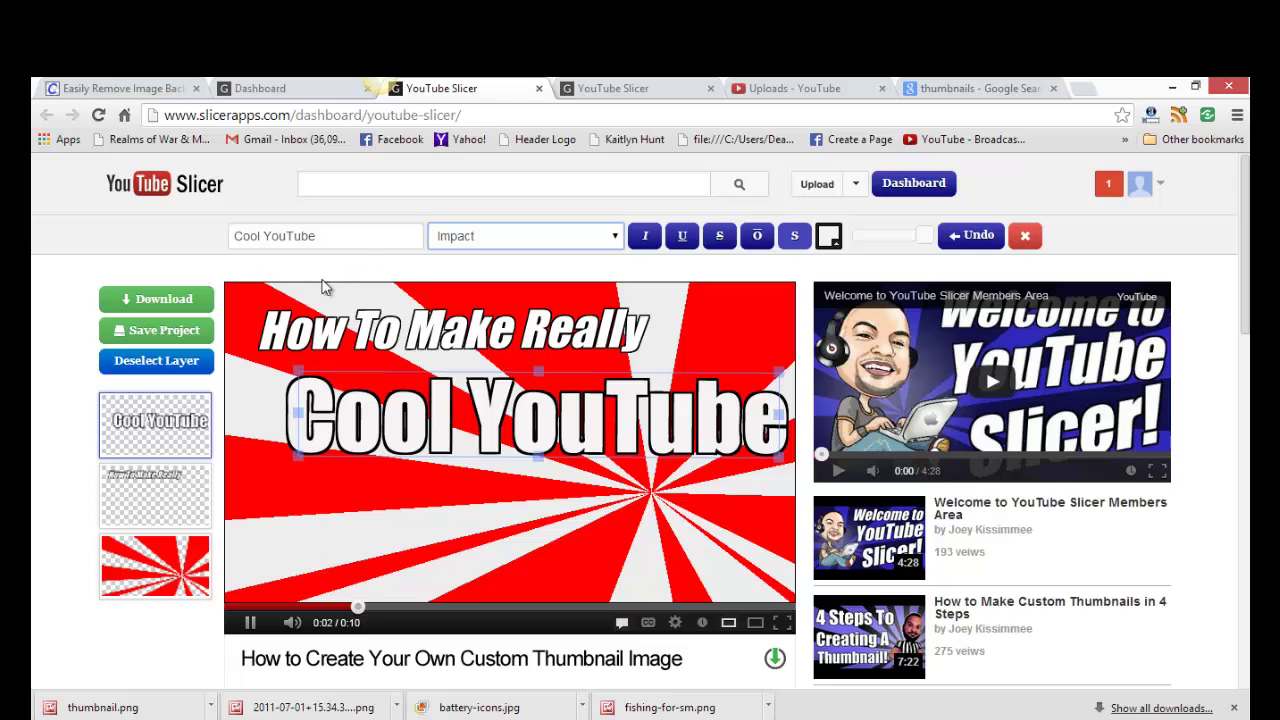
Add a new 'Thumbnails!' text layer and enlarge it at the lower right.
left_click(117, 267)
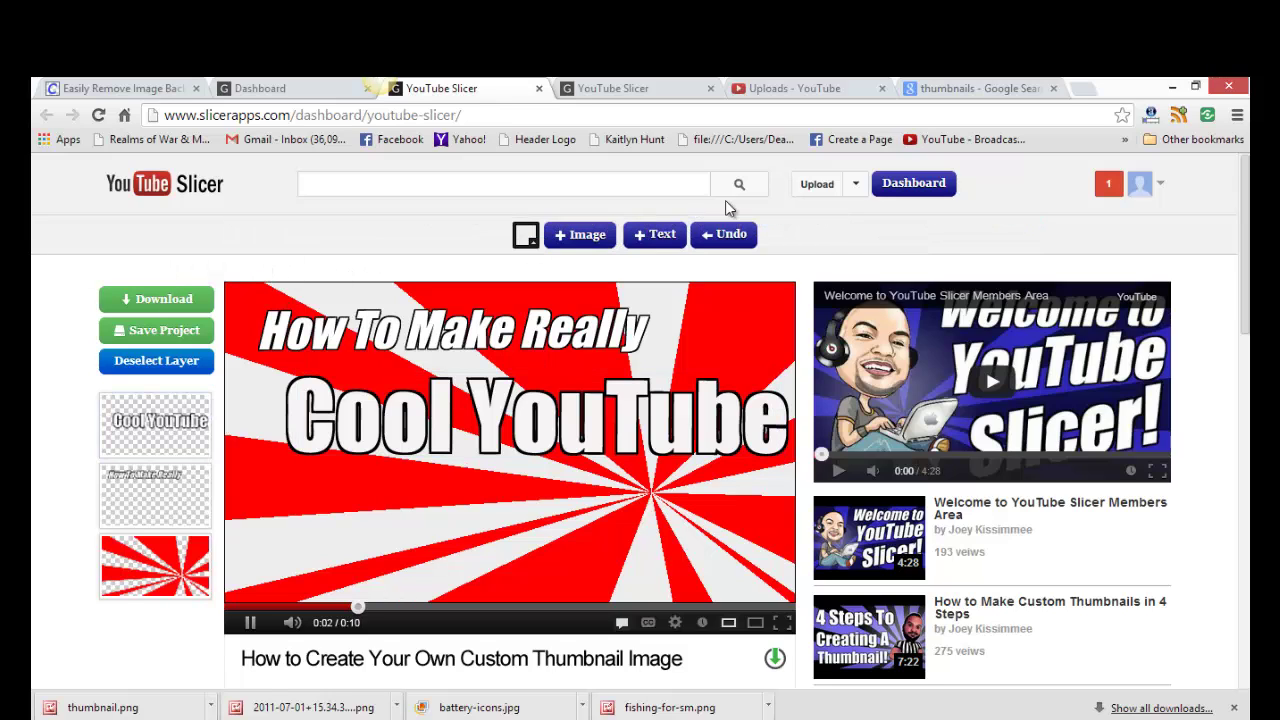
left_click(641, 241)
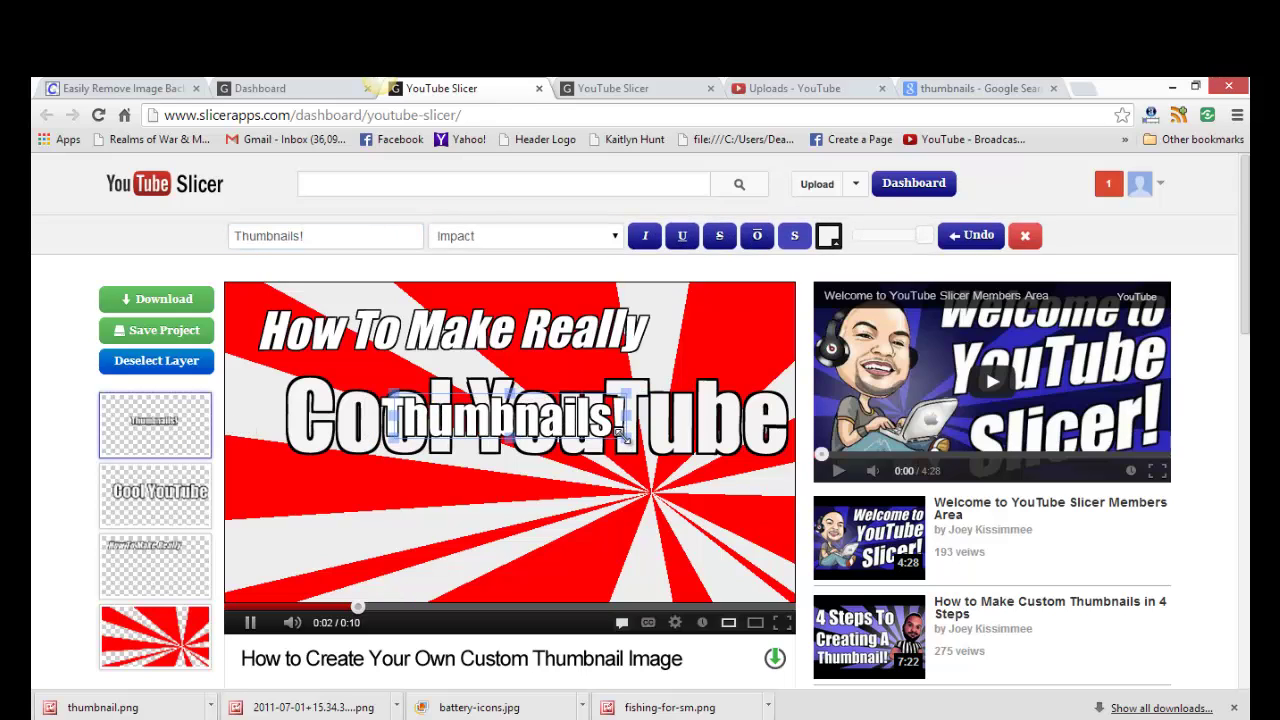
left_click_drag(629, 441, 766, 540)
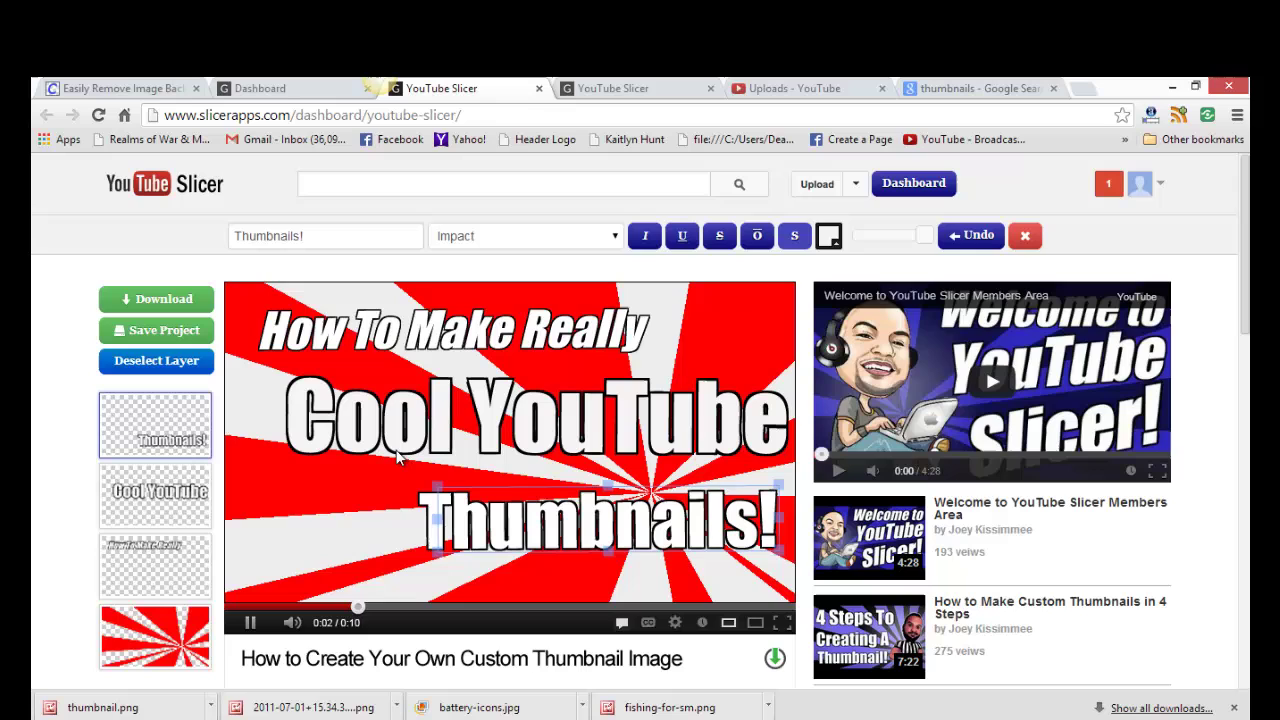
left_click(156, 360)
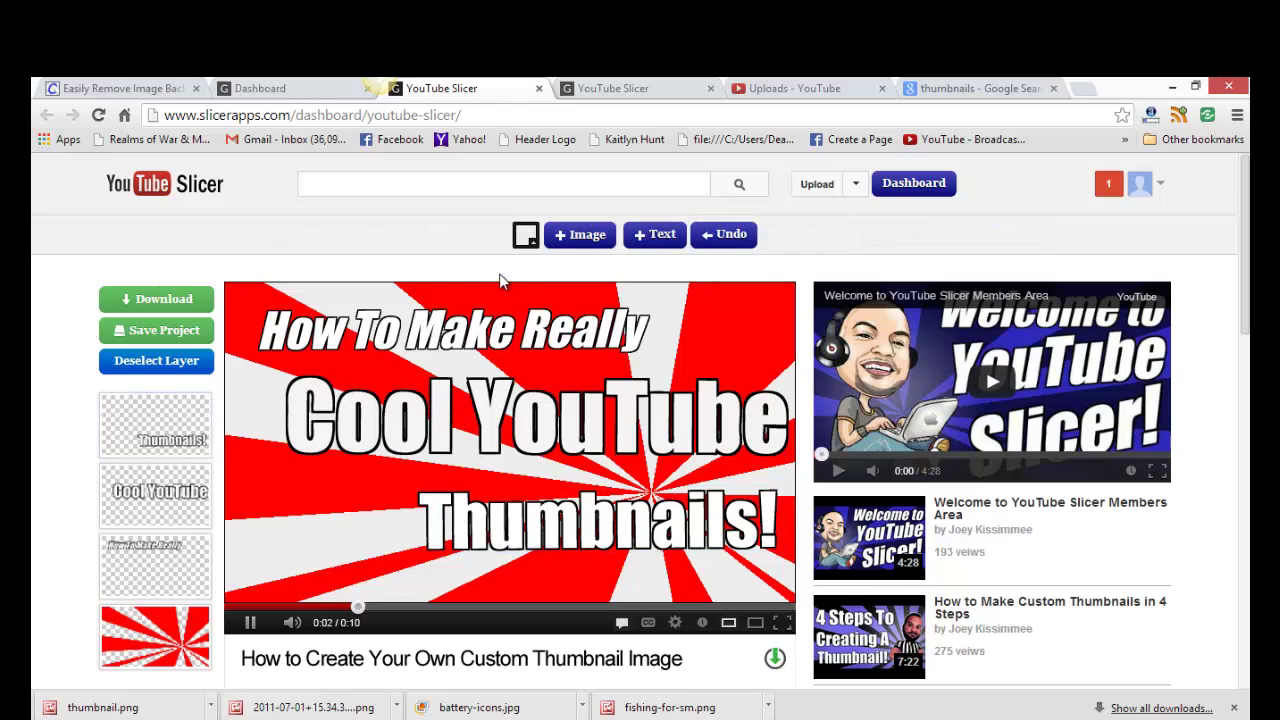
Insert thumbnail.png from Blog Pics and place the thumb at the lower-left corner.
left_click(571, 234)
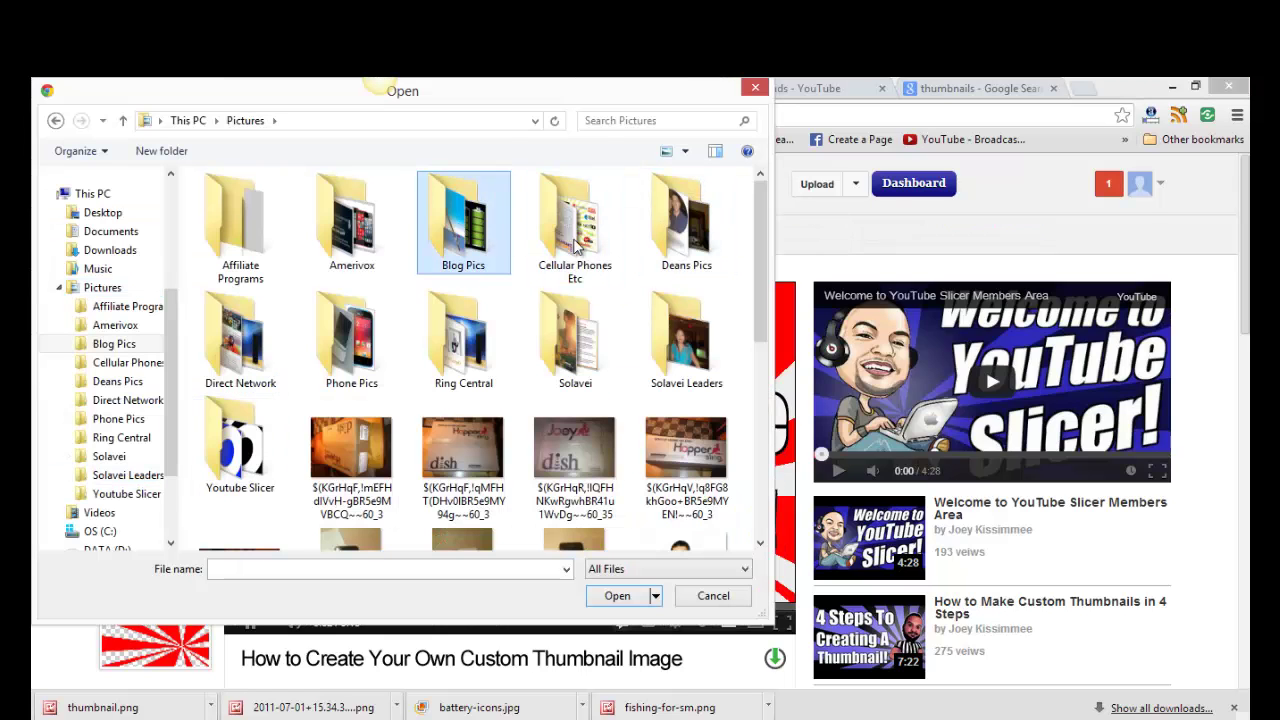
double_click(458, 230)
left_click_drag(762, 213, 772, 437)
double_click(239, 460)
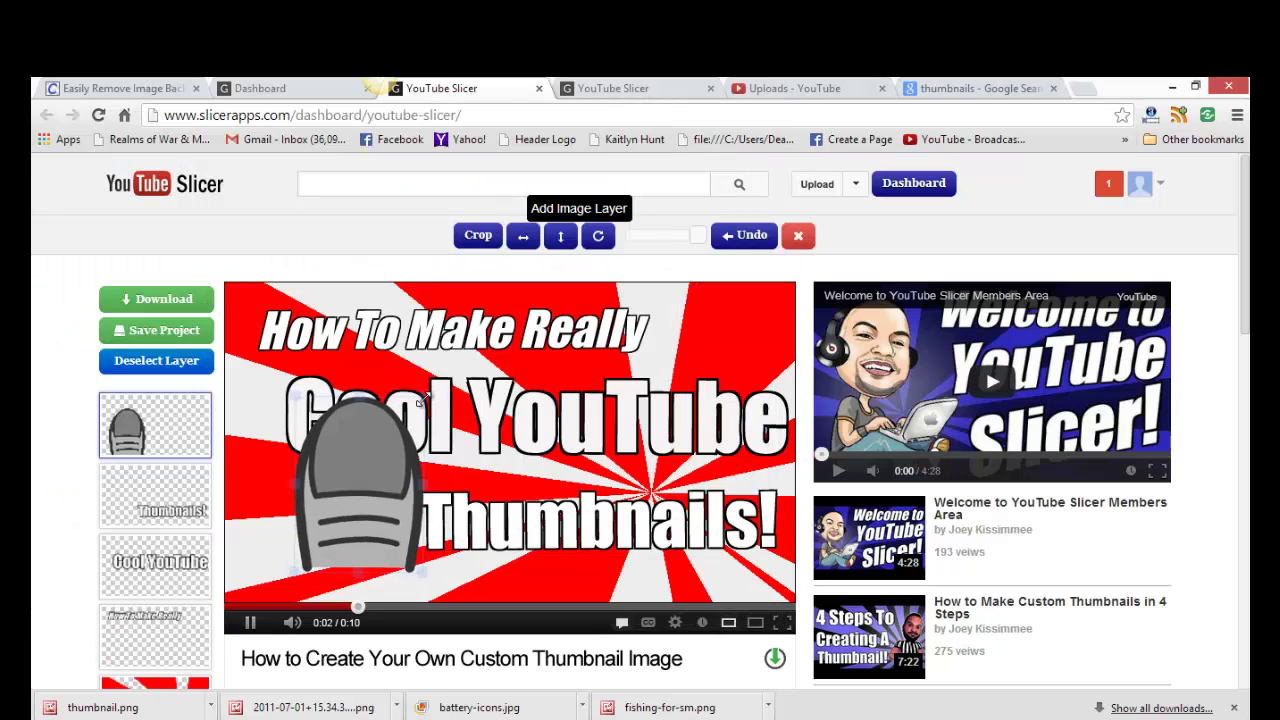
left_click_drag(343, 466, 329, 530)
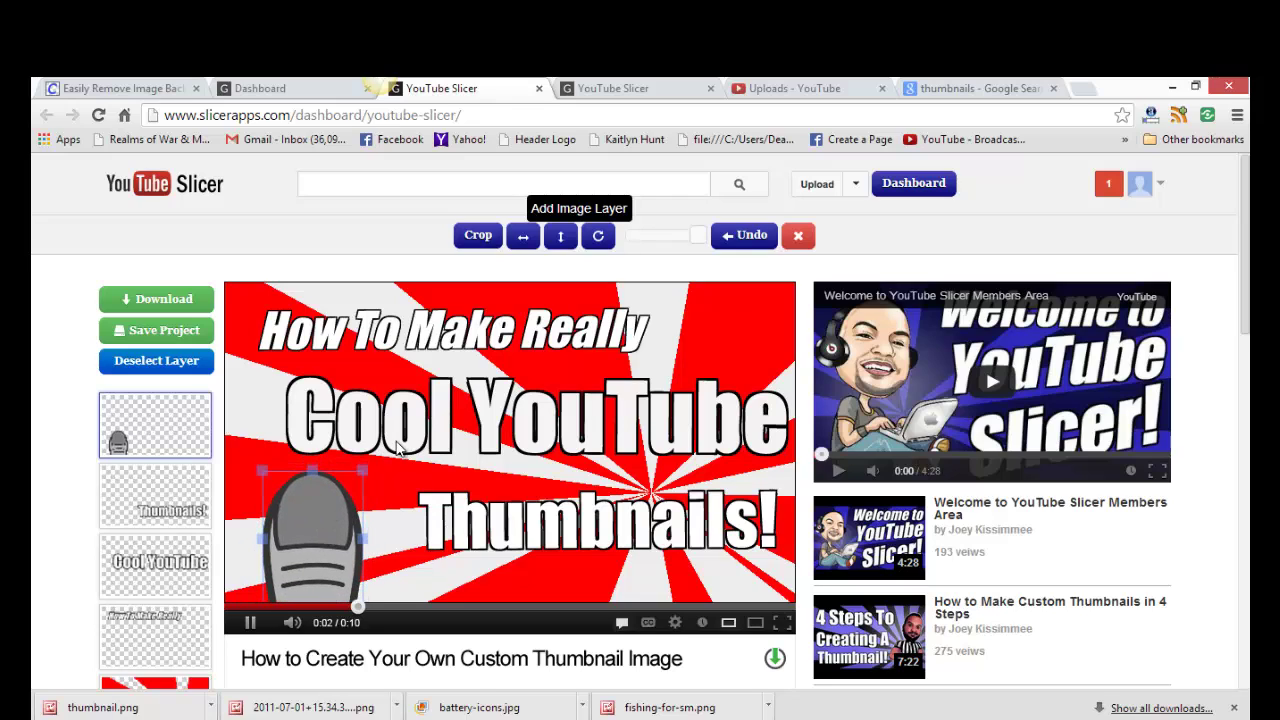
left_click(35, 331)
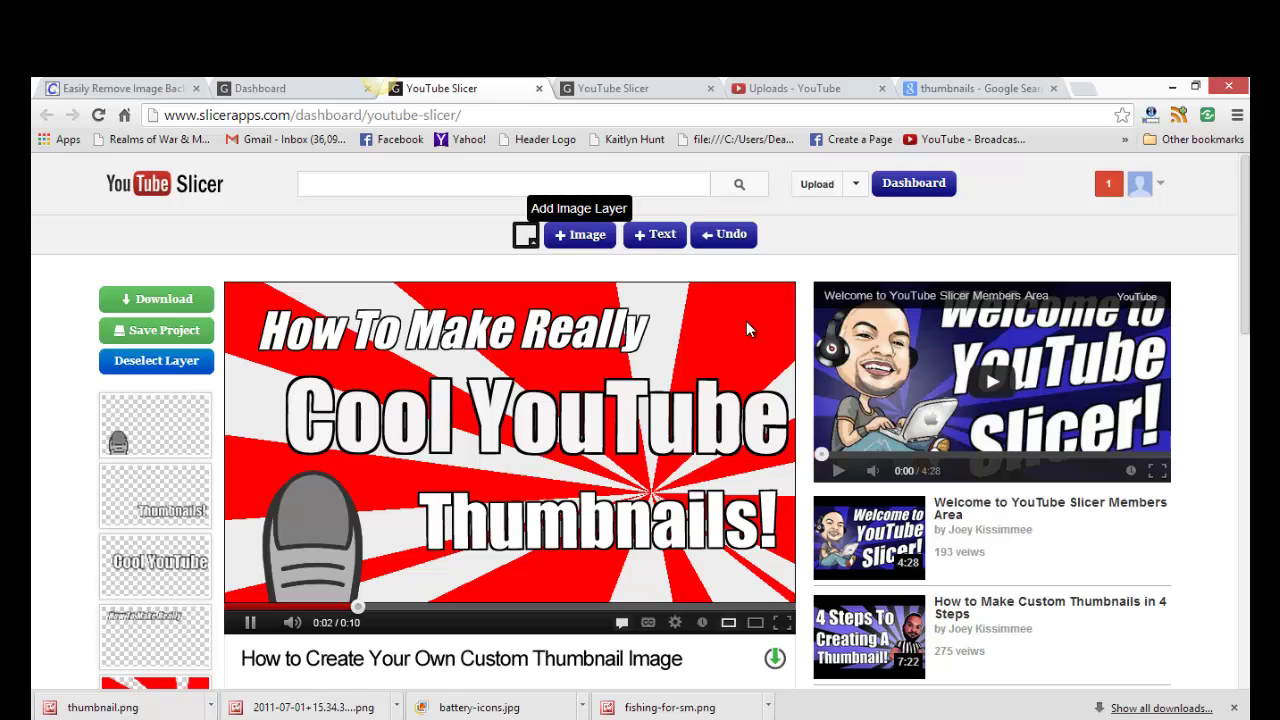
Delete the red starburst background layer.
left_click(155, 683)
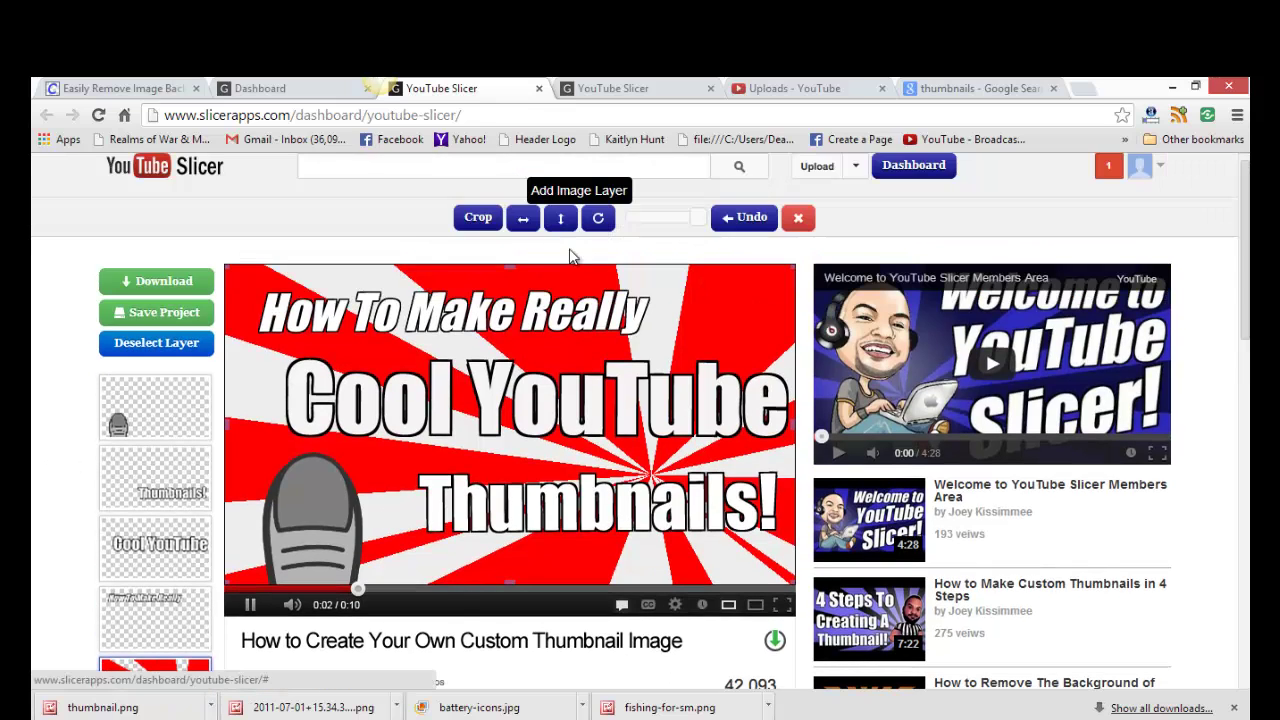
scroll(65, 552, "down", 2)
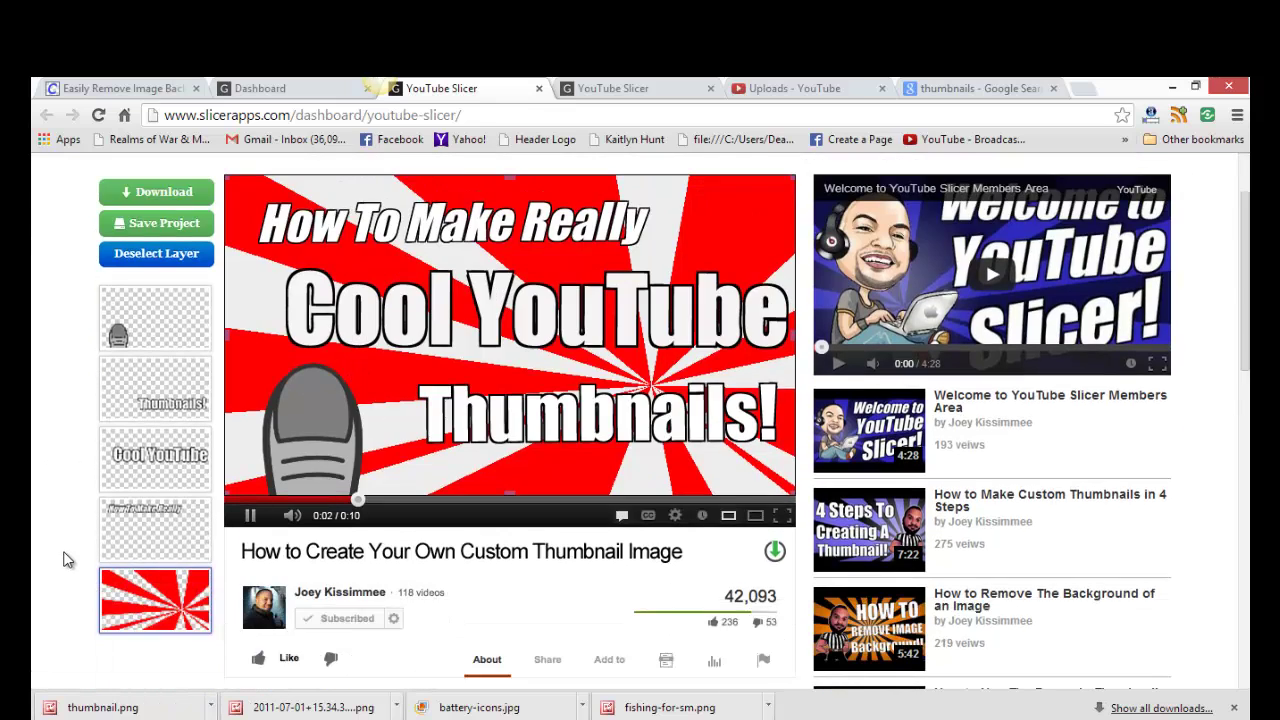
key("Delete")
scroll(166, 534, "up", 2)
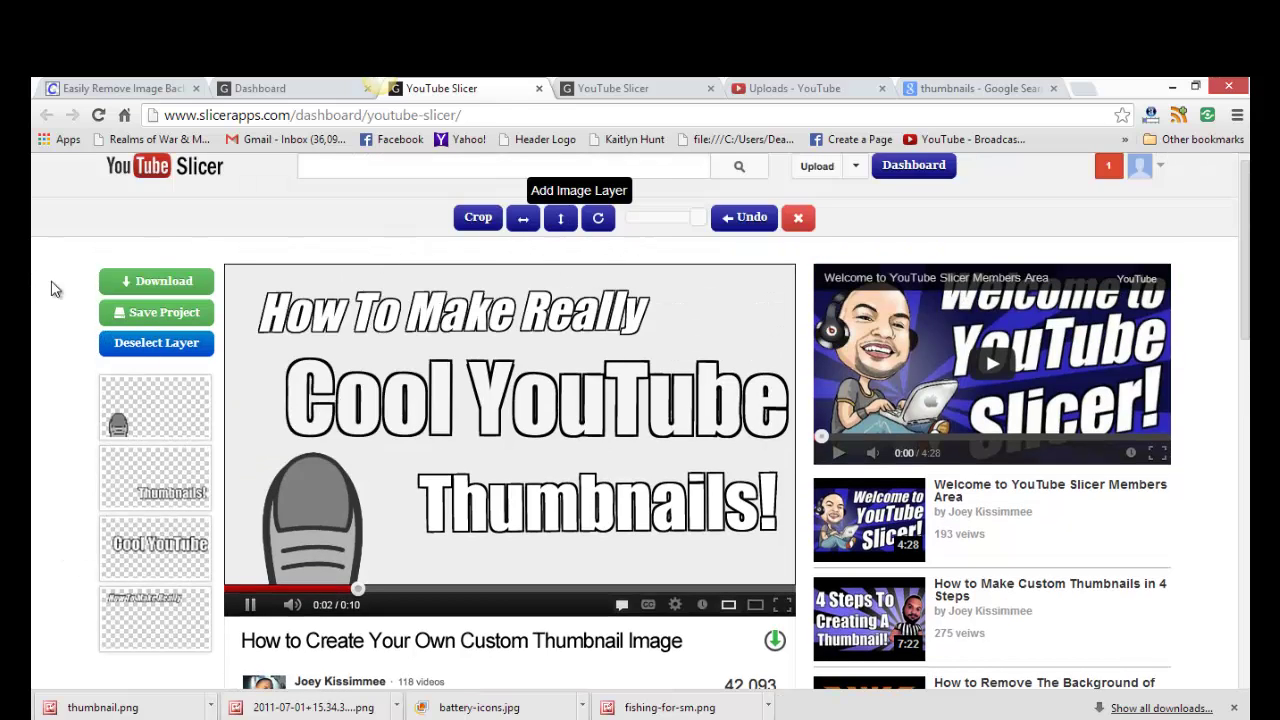
Insert fat-starburst-black from Pictures > Youtube Slicer and move it behind all layers.
left_click(598, 217)
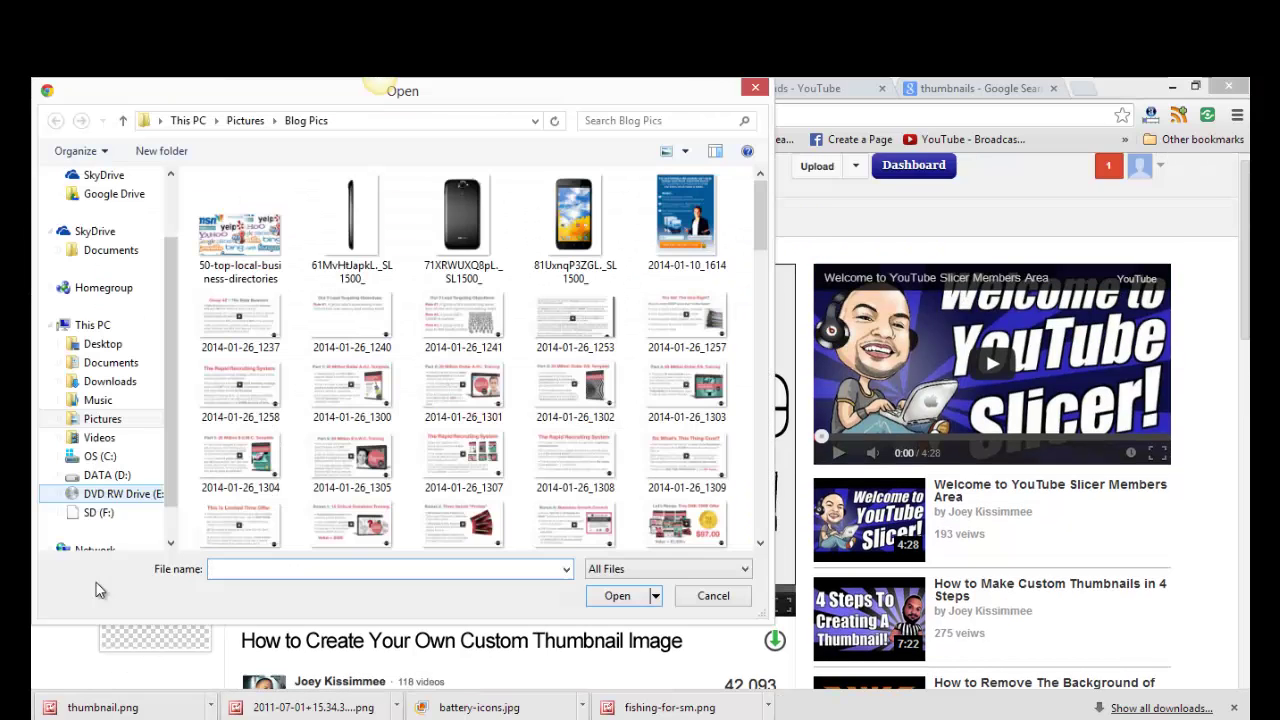
left_click(125, 427)
double_click(243, 440)
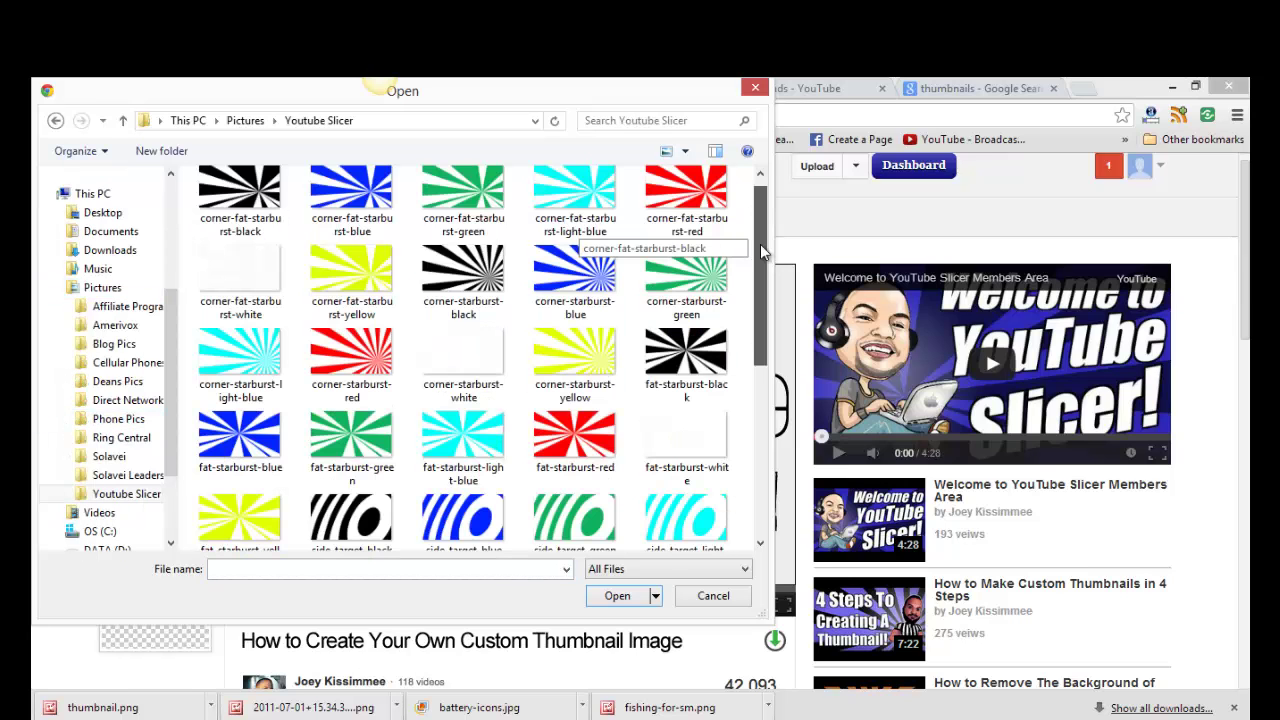
double_click(686, 352)
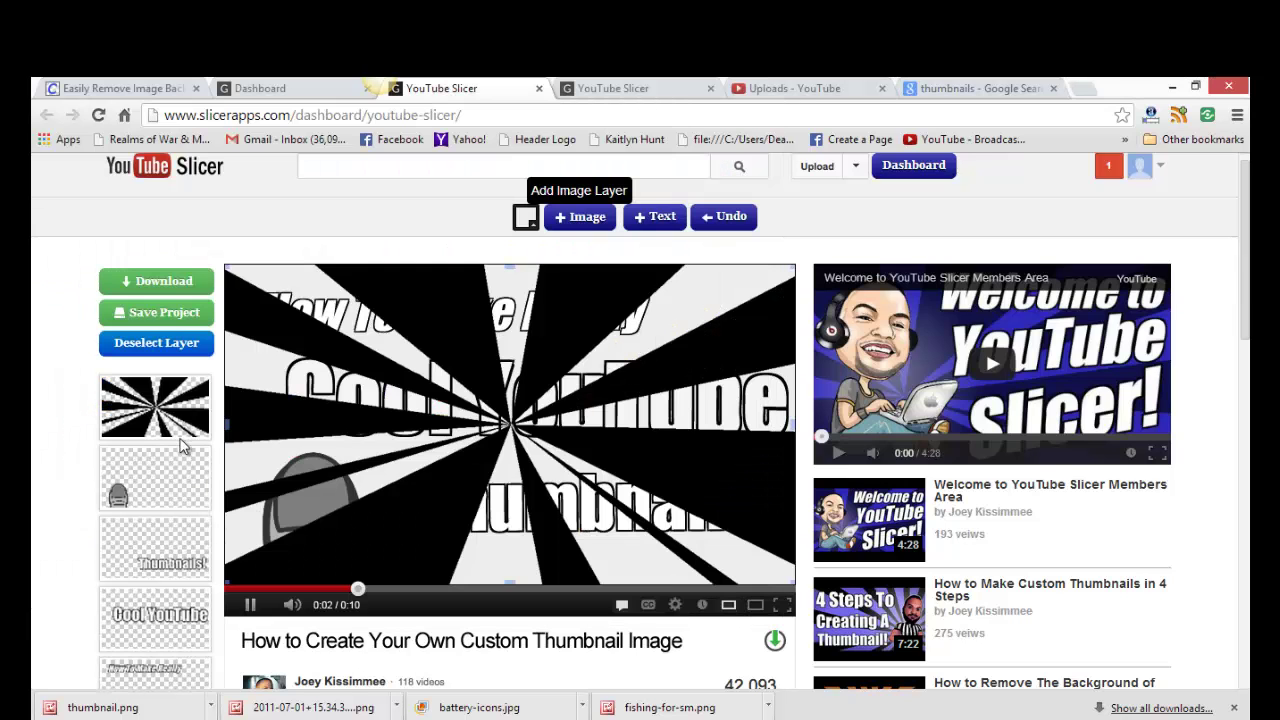
left_click_drag(155, 407, 225, 508)
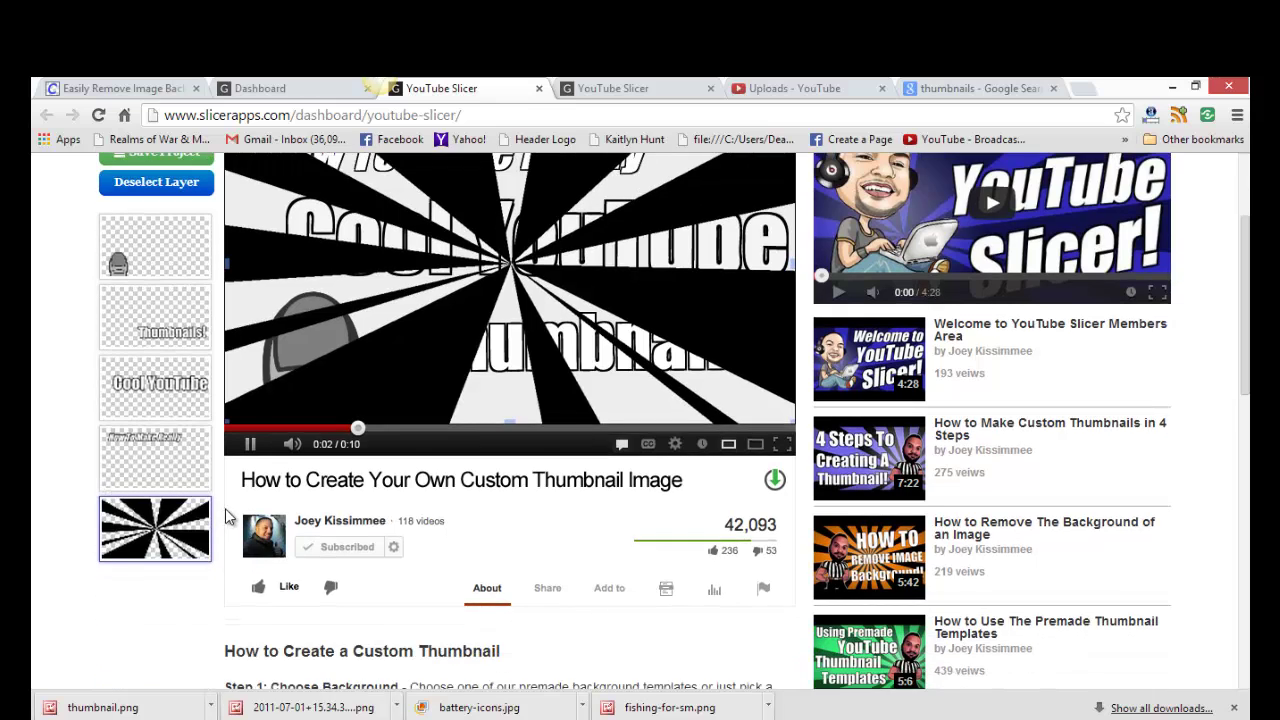
scroll(254, 478, "up", 3)
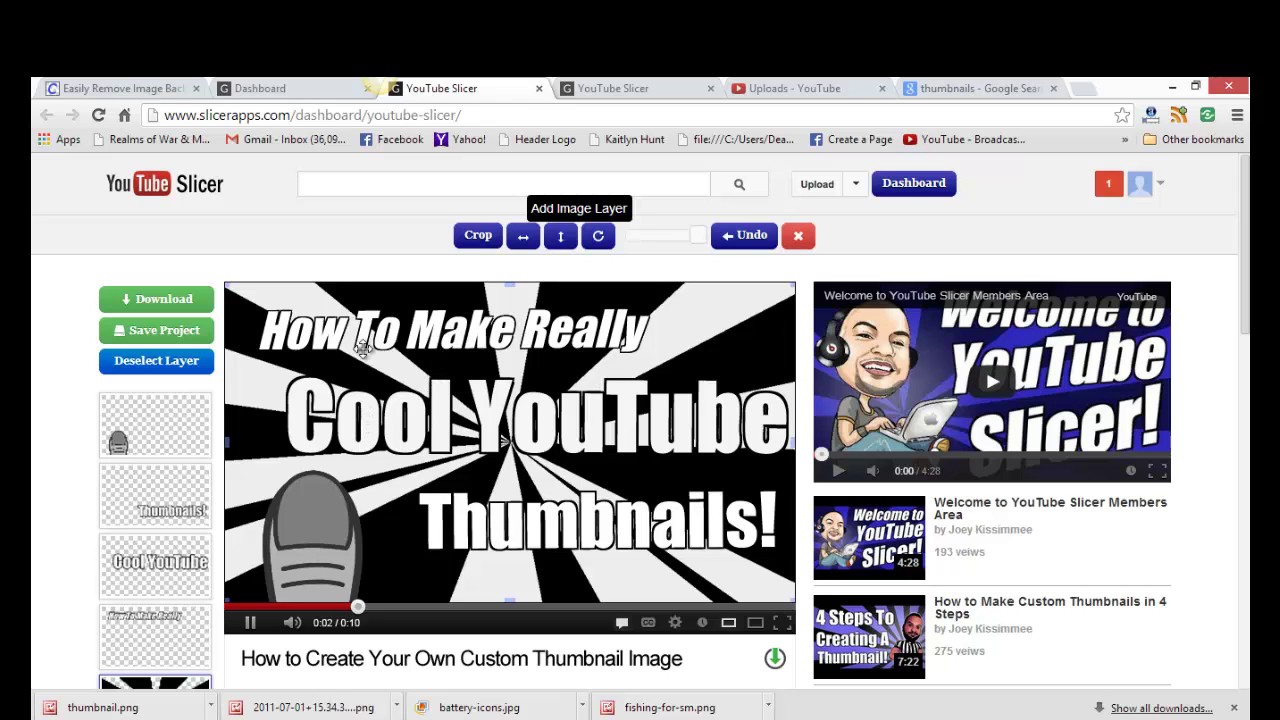
Make the middle line red and change 'Cool' to uppercase 'COOL'.
left_click(155, 562)
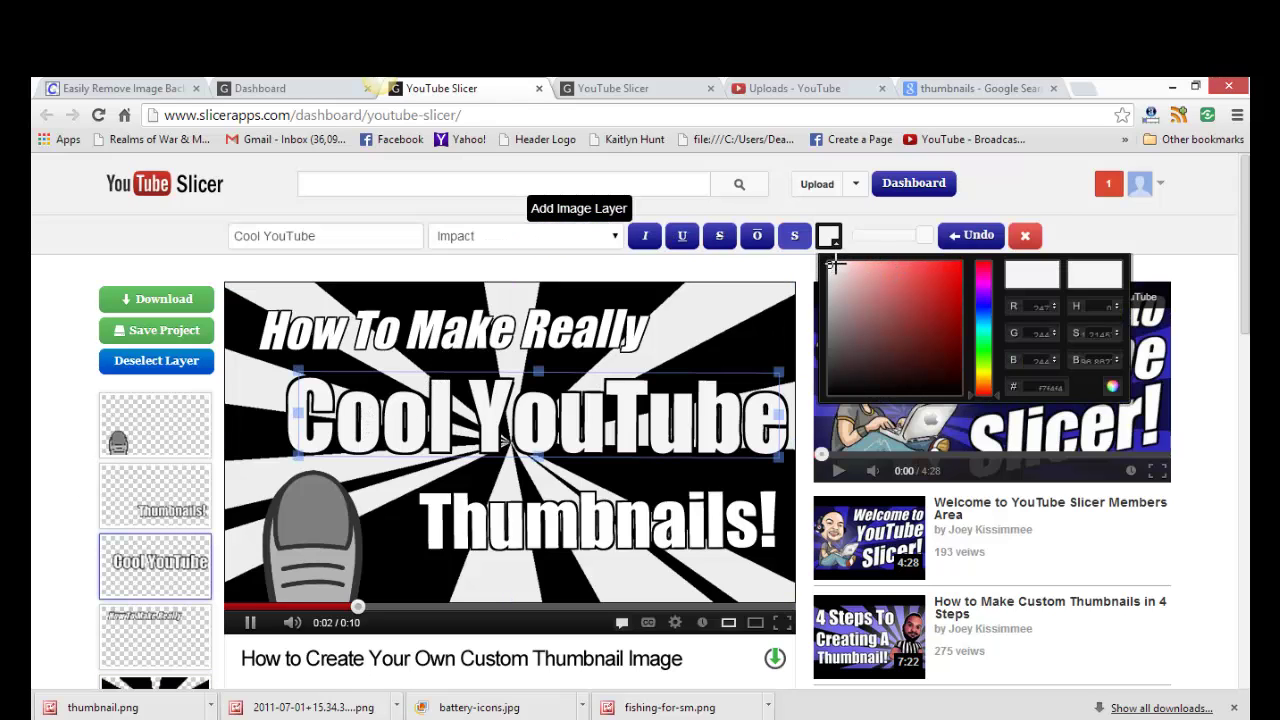
left_click_drag(836, 263, 960, 263)
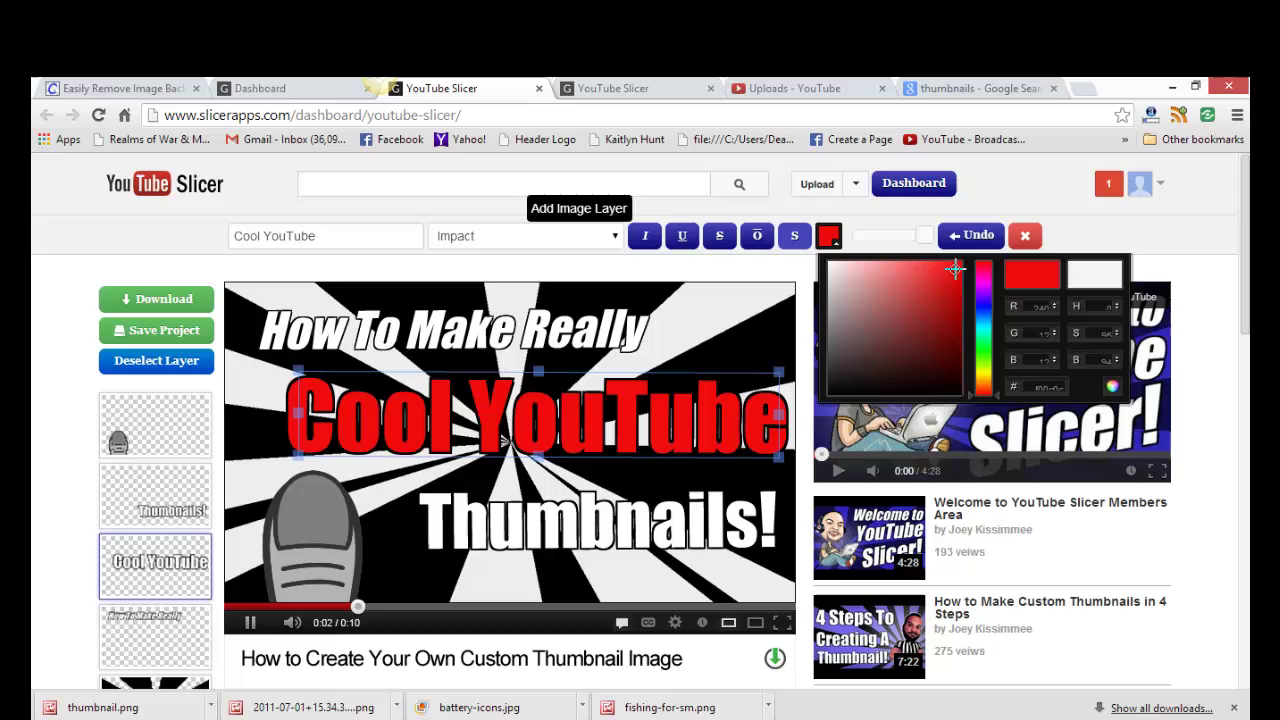
left_click(259, 236)
key("BackSpace")
key("BackSpace")
key("BackSpace")
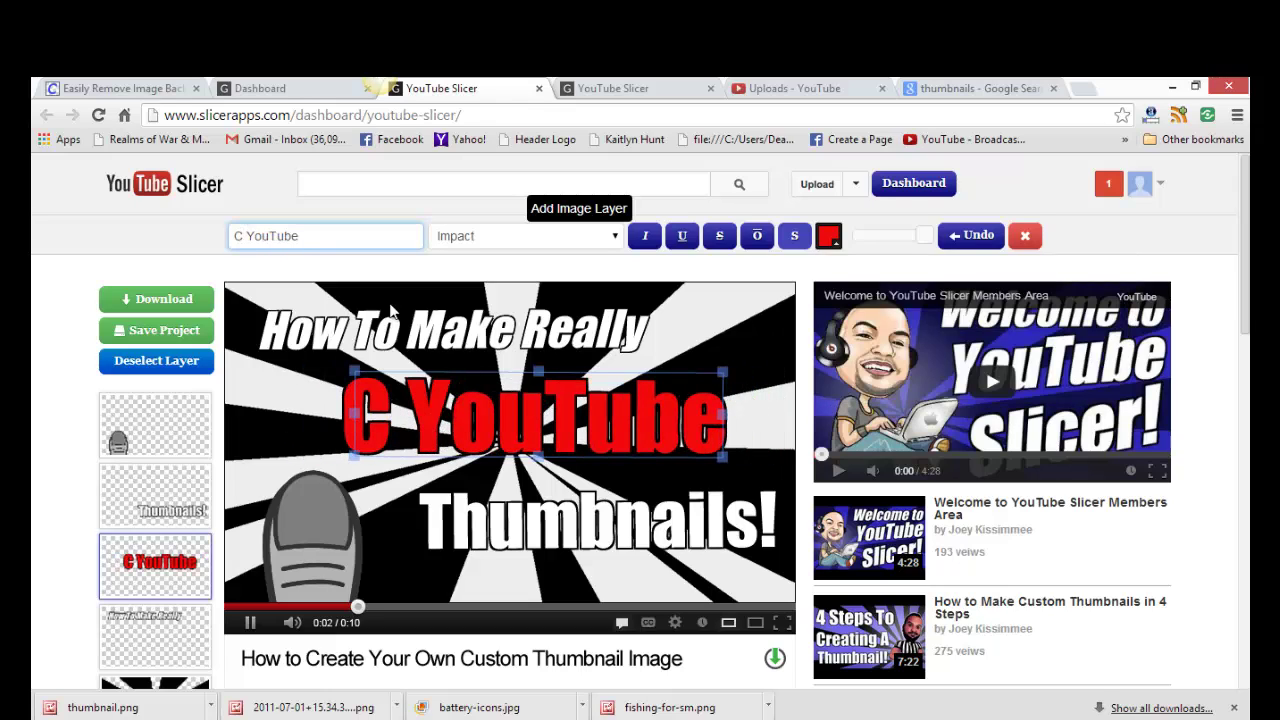
type("OOL")
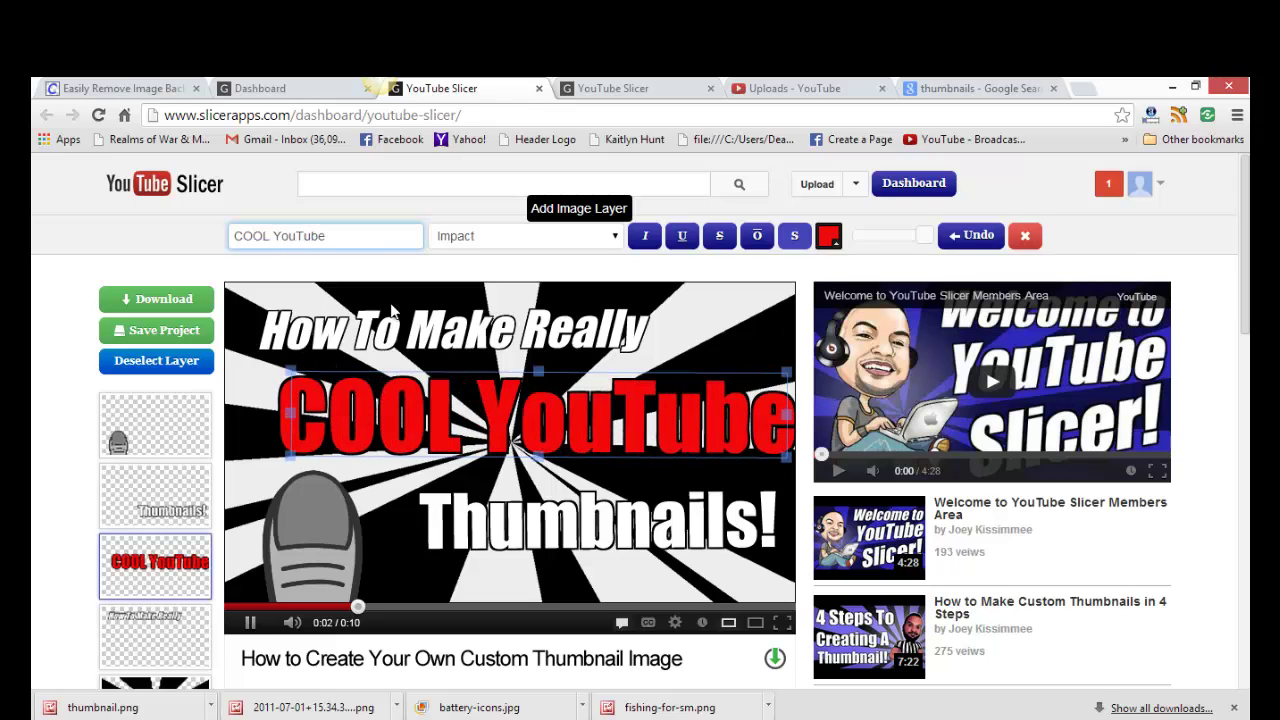
Nudge 'Thumbnails!' up toward 'COOL YouTube'.
left_click(737, 486)
left_click_drag(737, 486, 736, 472)
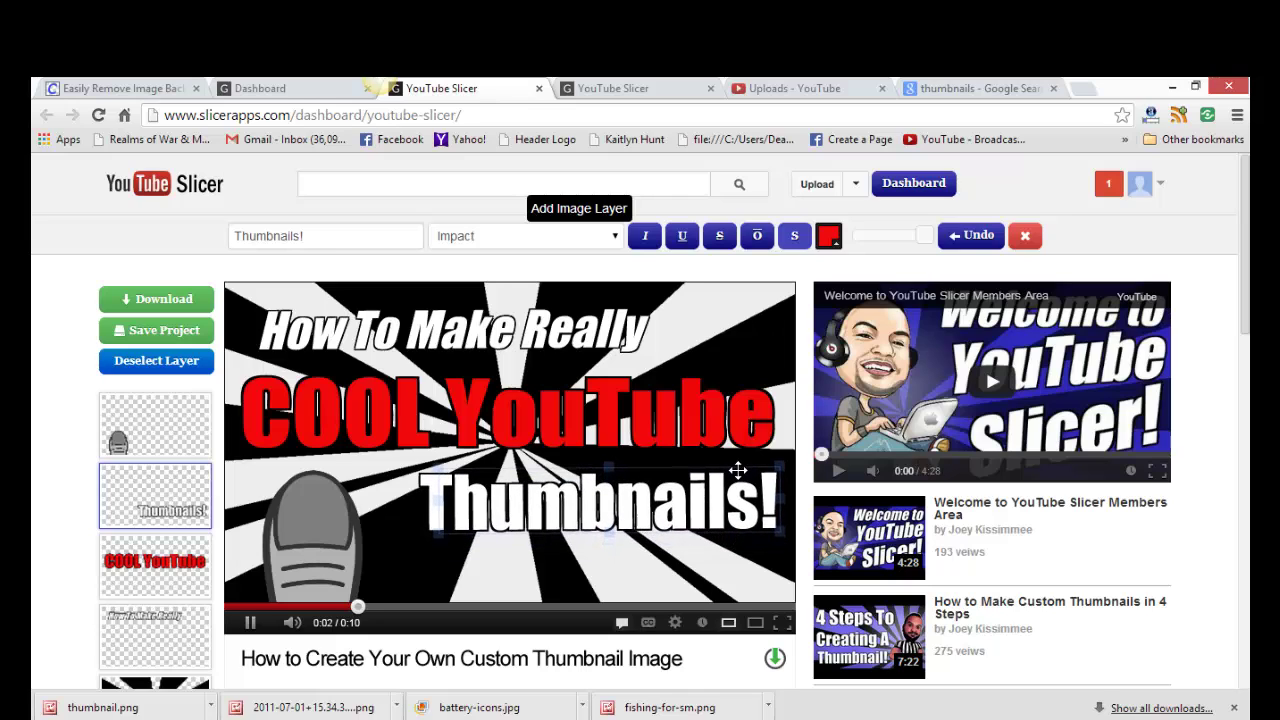
left_click(50, 455)
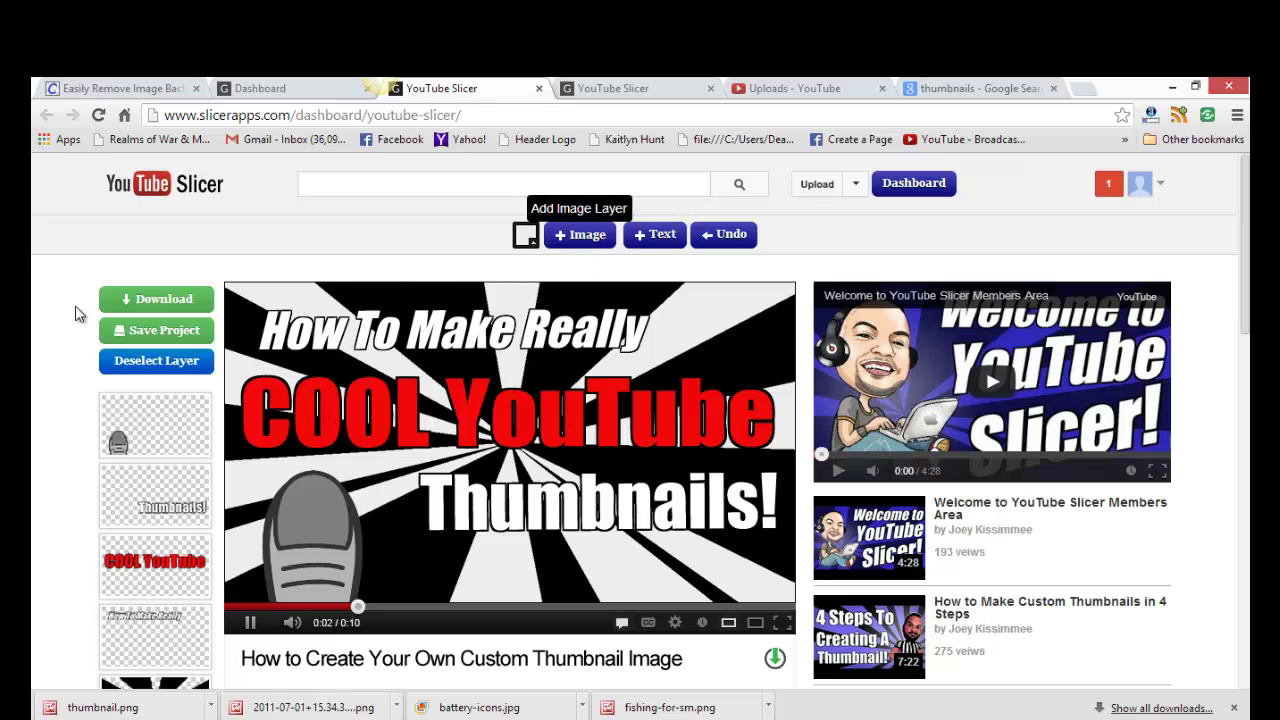
Download the design as thumbnail (4).png, view it in Picture Manager, then return to Chrome.
left_click(160, 302)
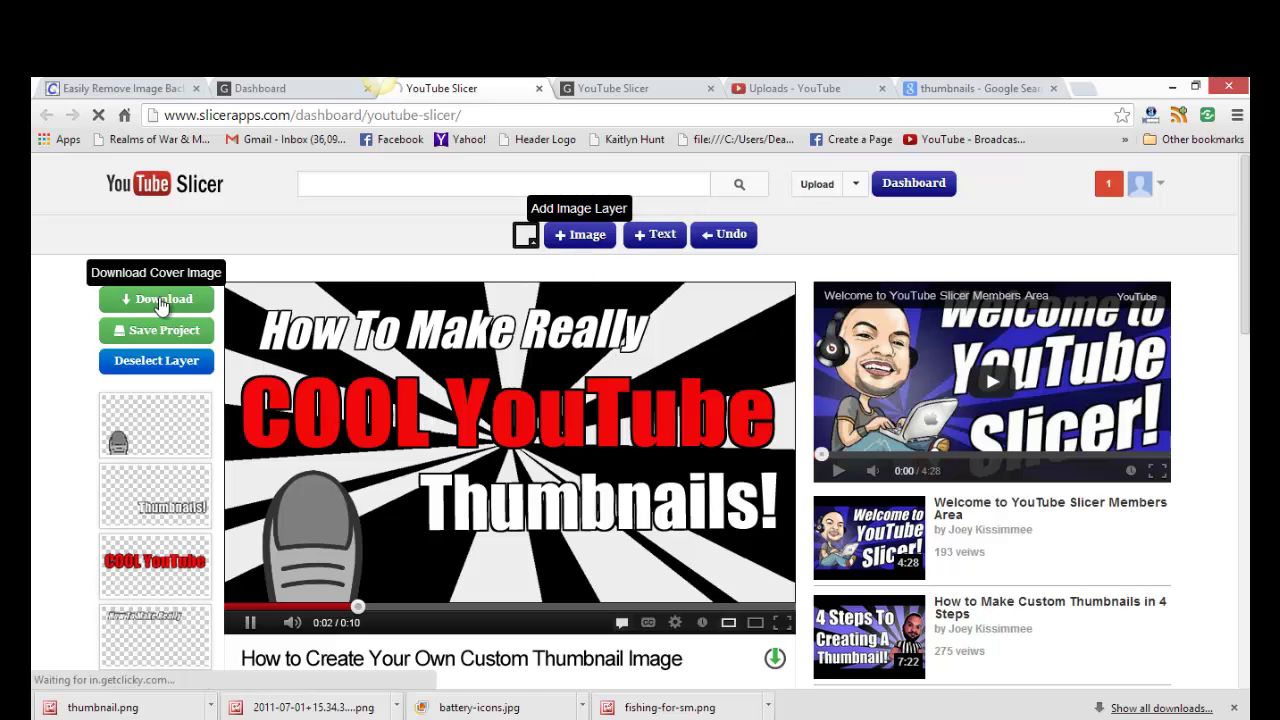
left_click(135, 709)
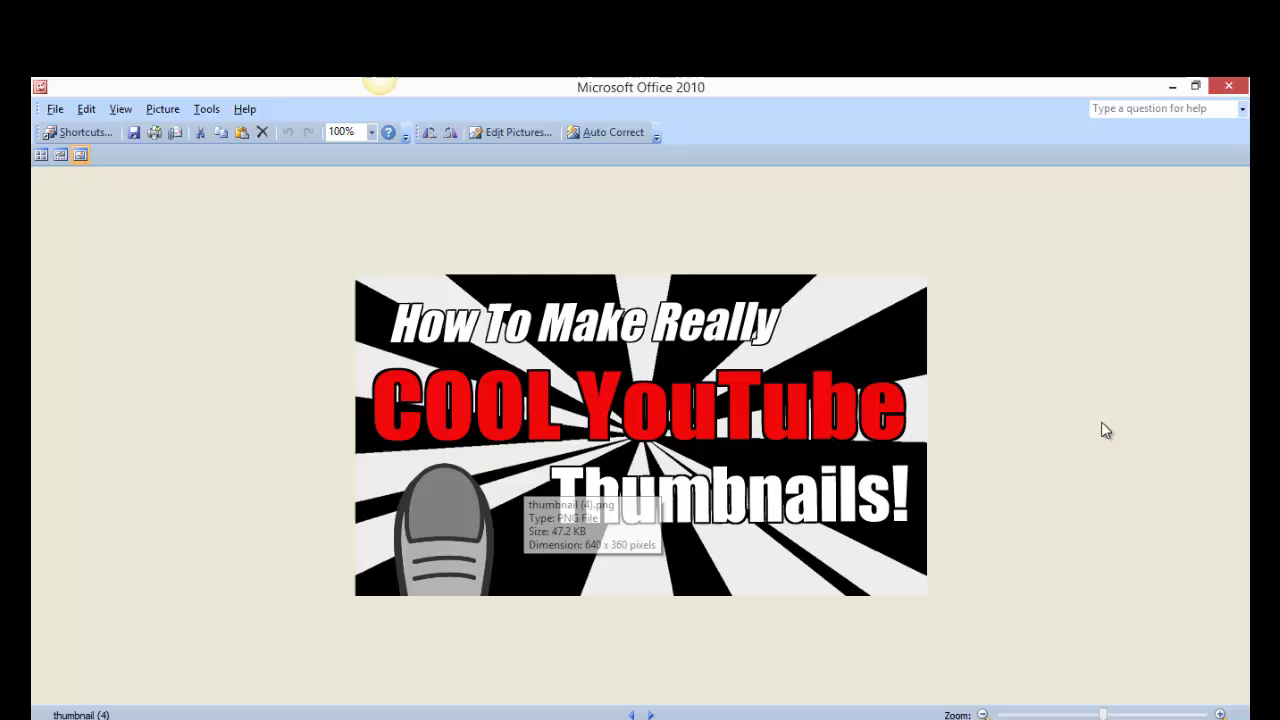
left_click(244, 719)
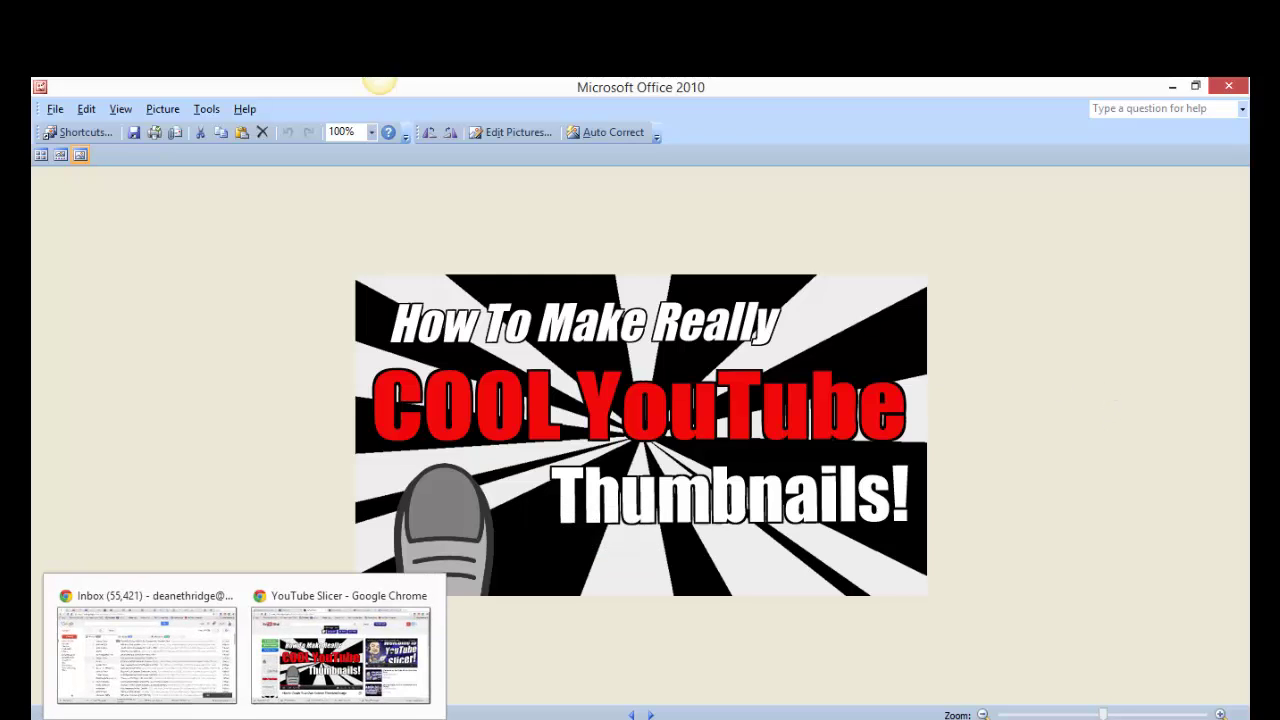
left_click(340, 655)
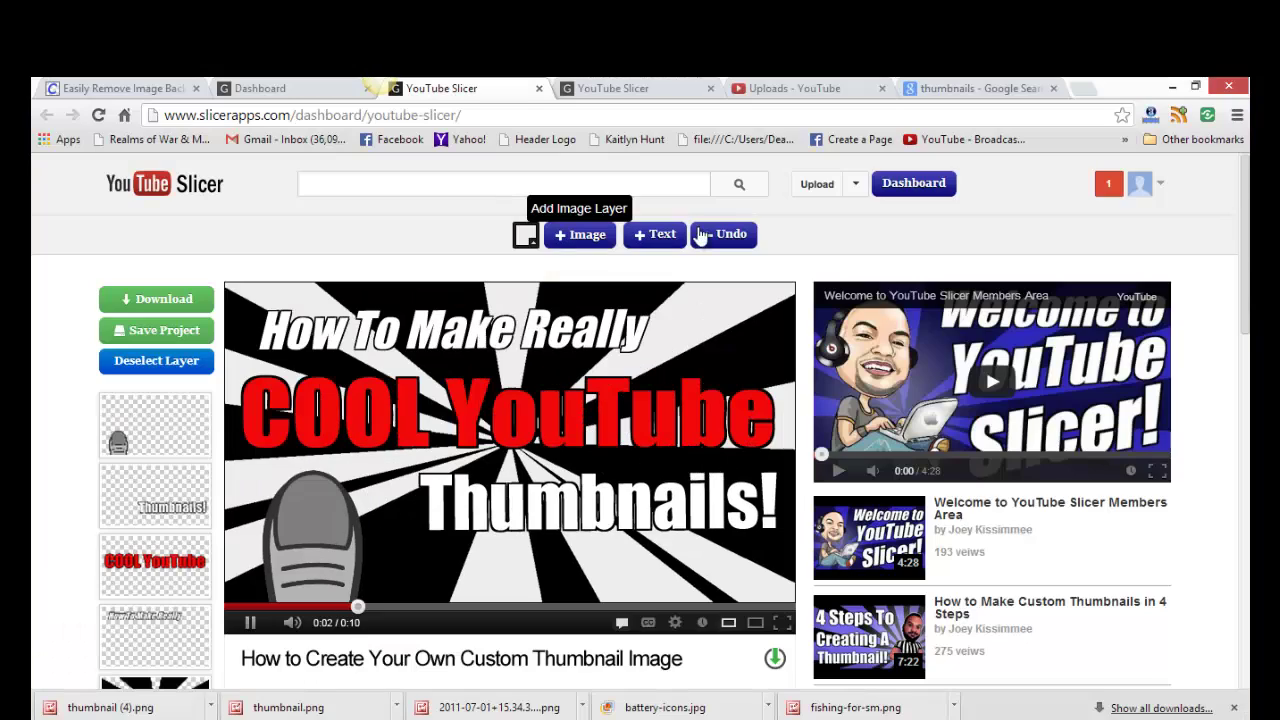
Replace the 'thumbnails' Google image search with a battery search and show image results.
left_click(821, 90)
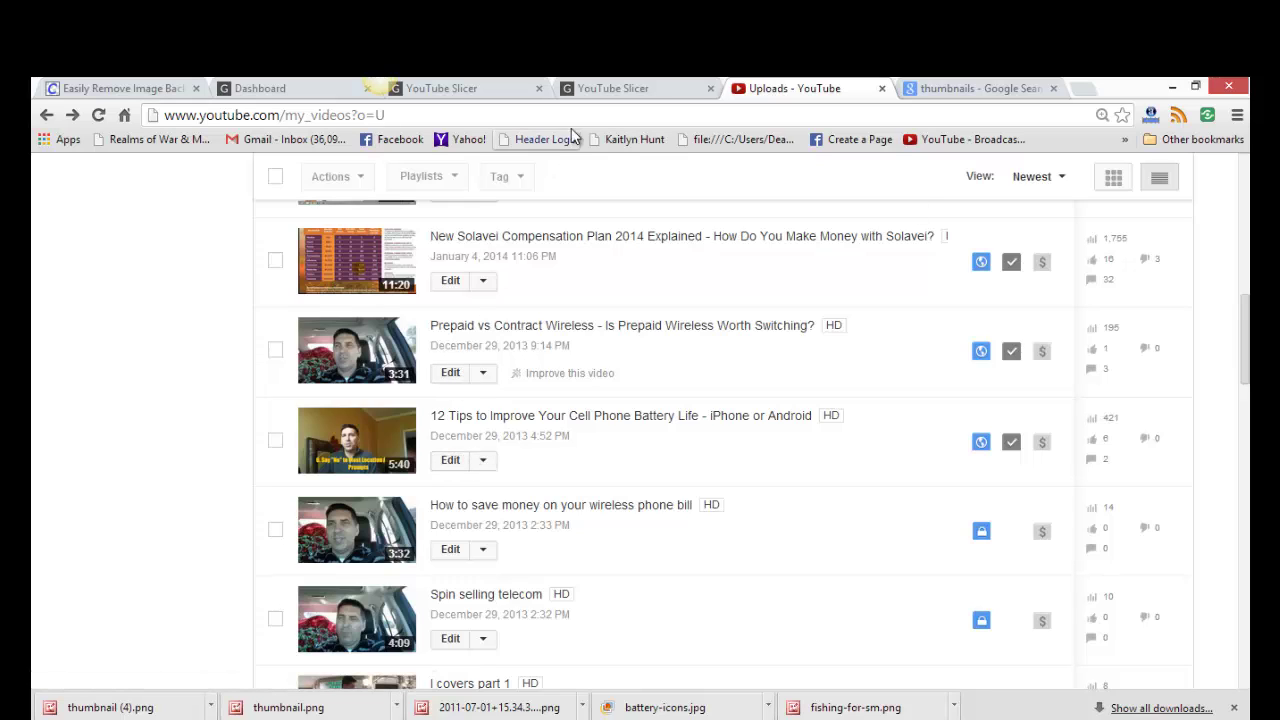
left_click(945, 89)
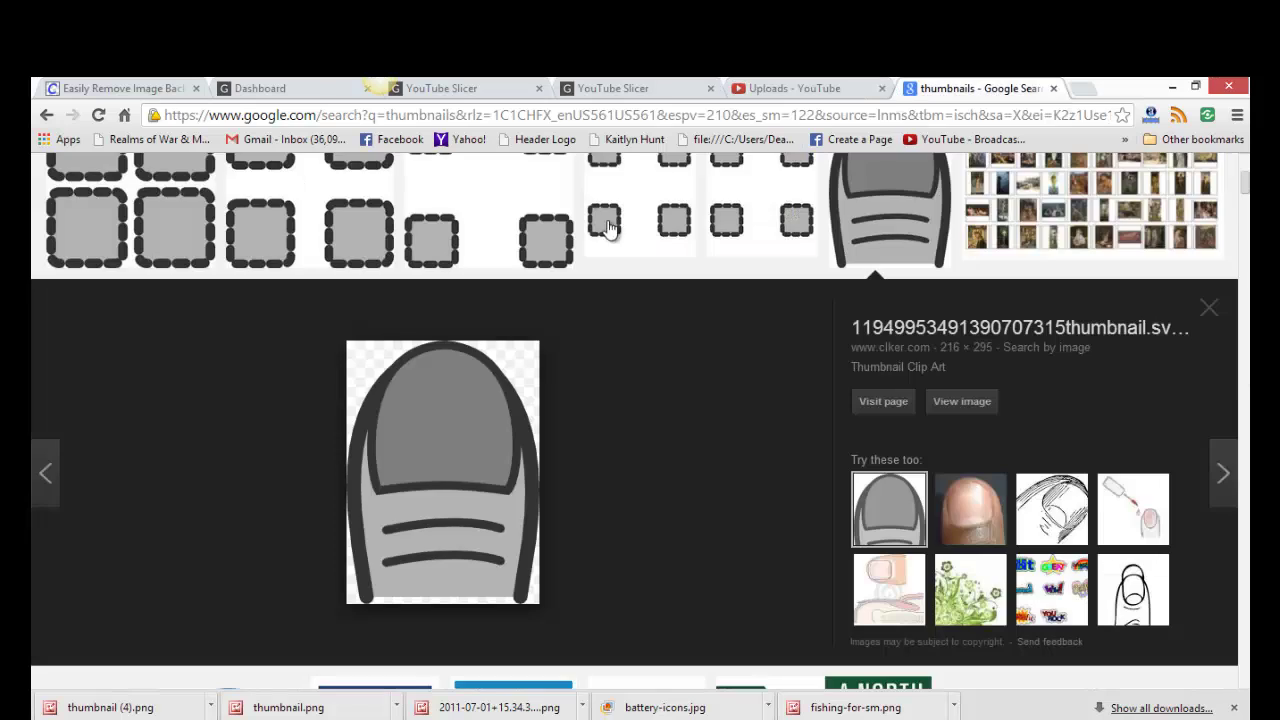
scroll(612, 232, "up", 3)
left_click(249, 179)
left_click_drag(249, 179, 70, 205)
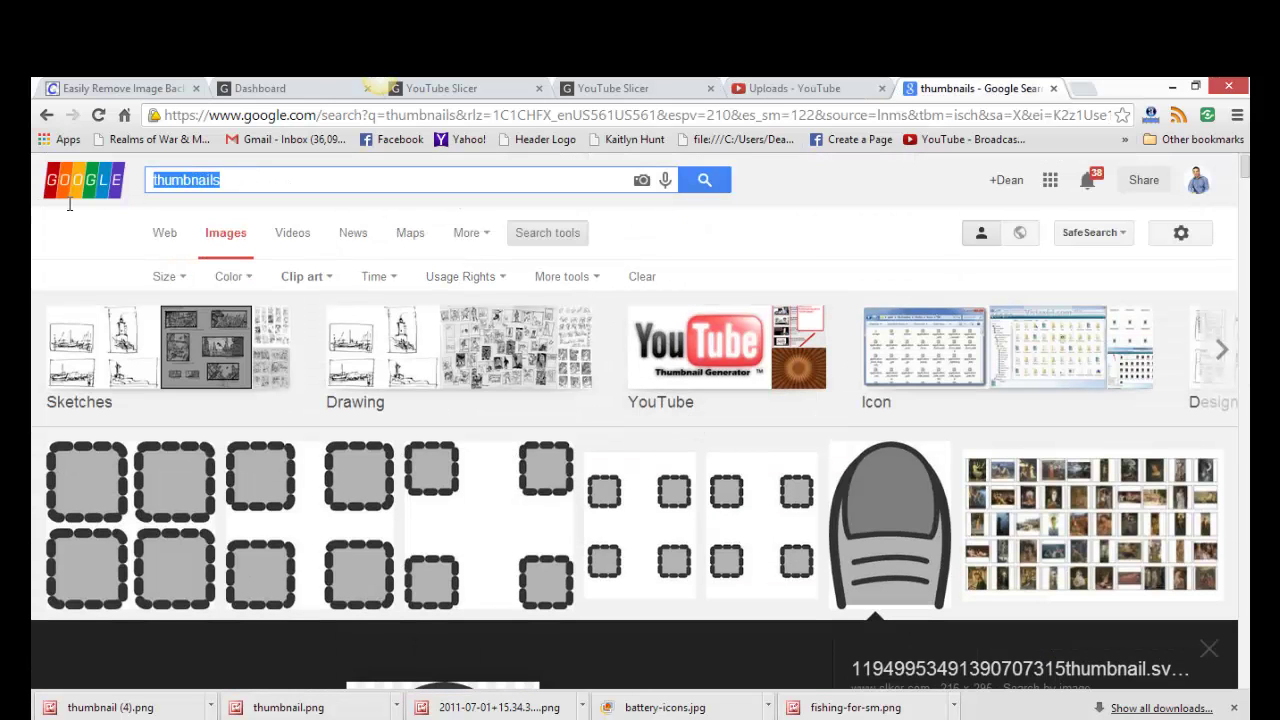
type("battery life")
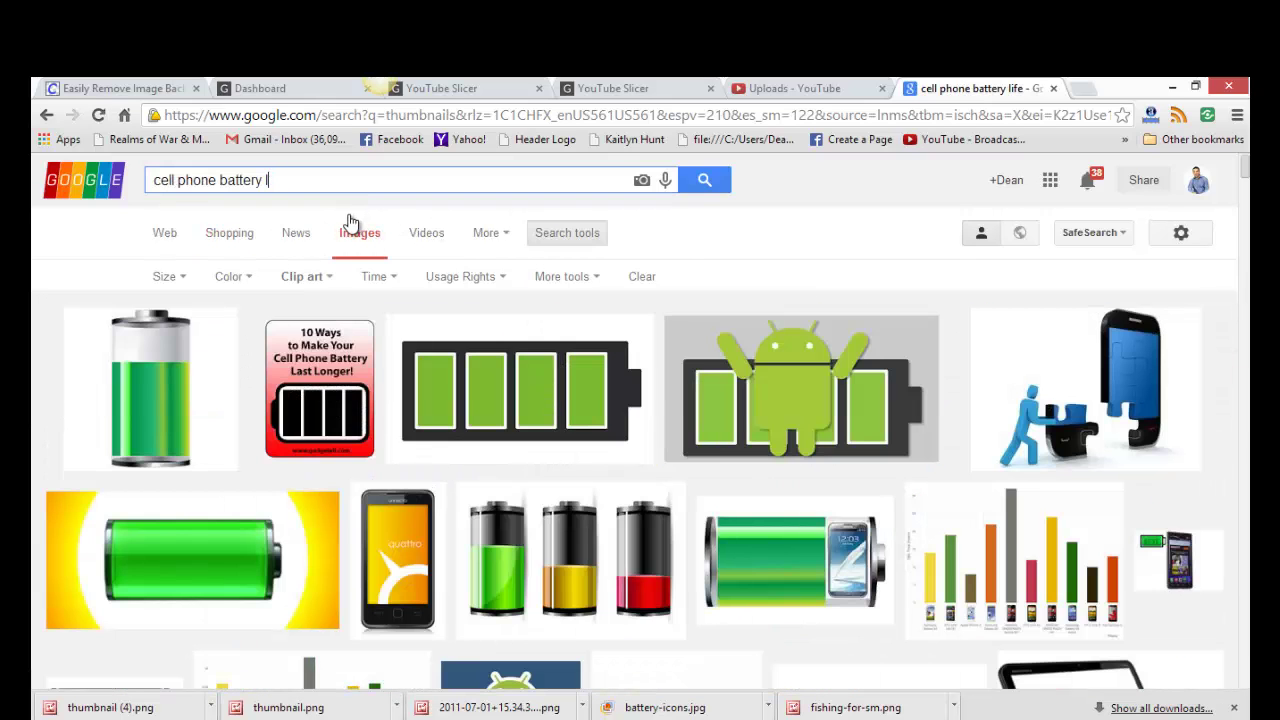
left_click(350, 232)
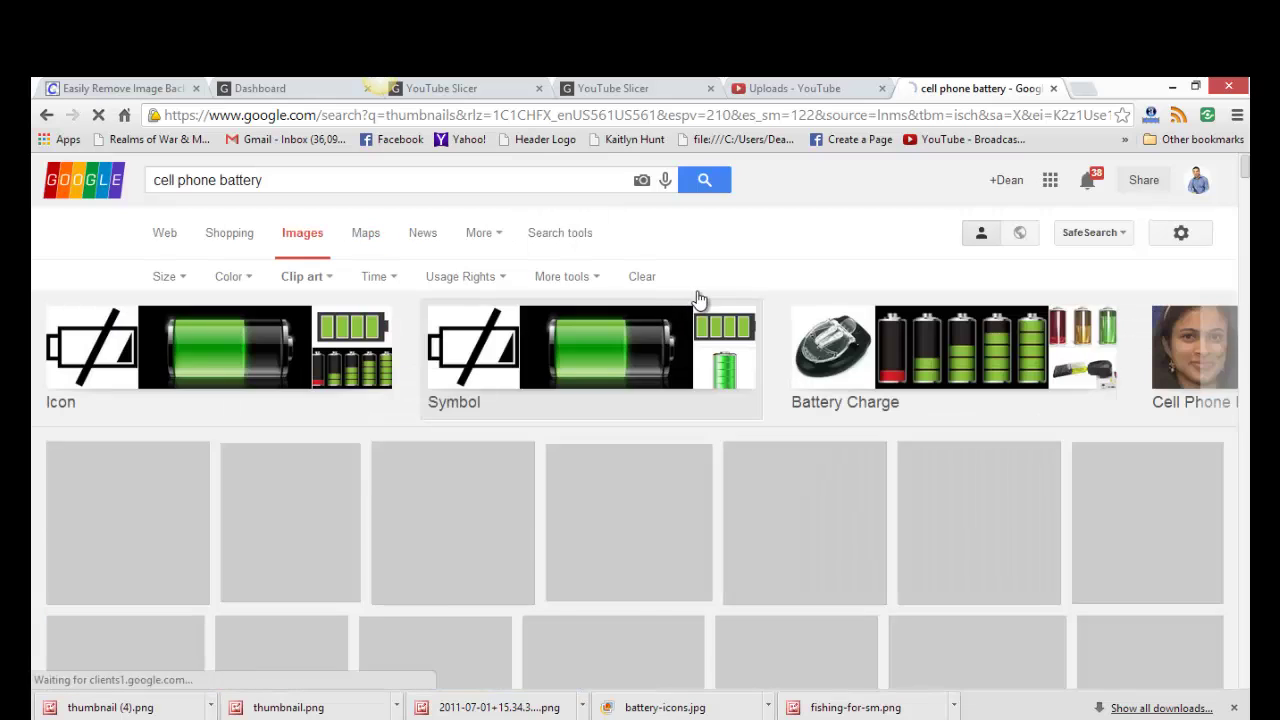
Open the five-battery charge-level image from the Icon category, then go to Clipping Magic.
left_click(340, 368)
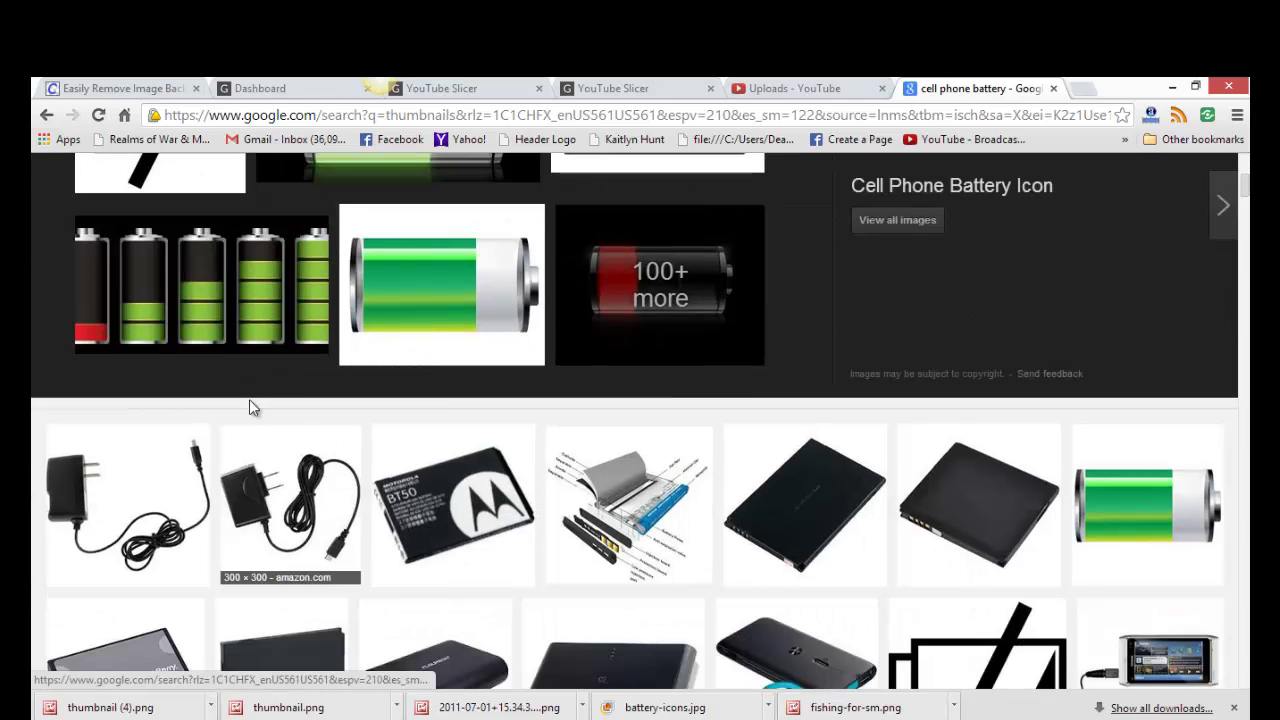
left_click(225, 287)
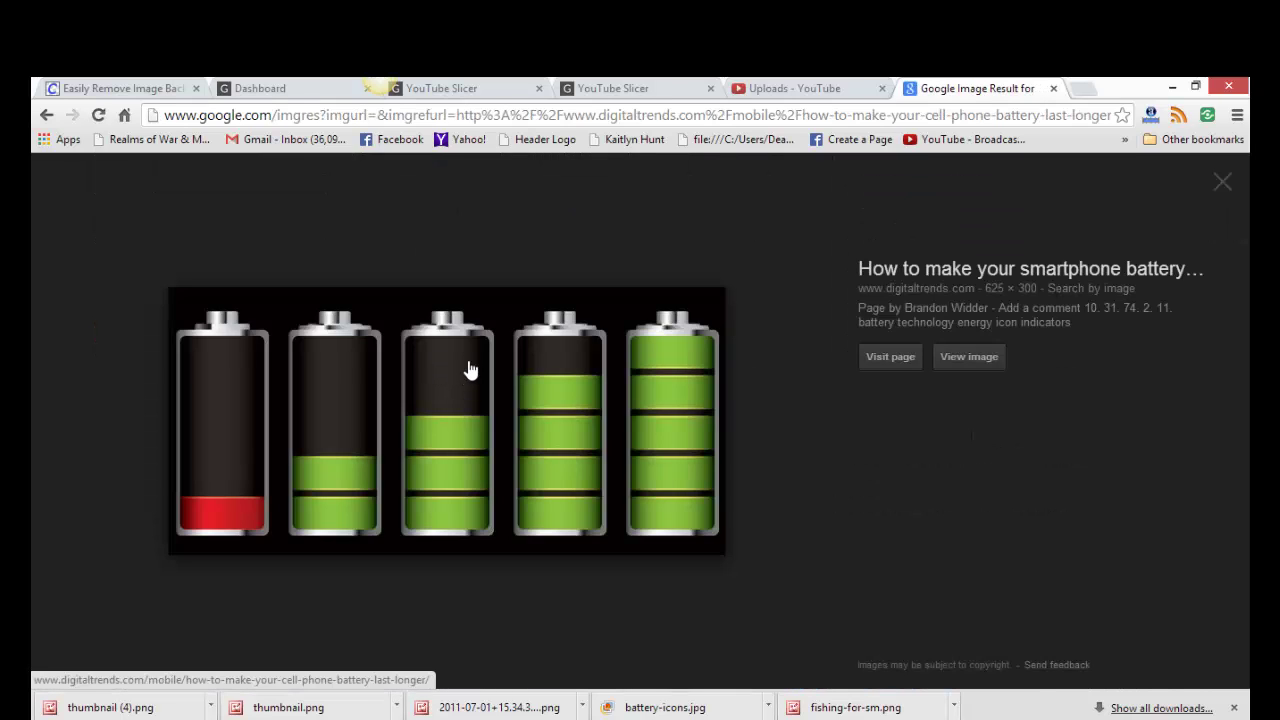
left_click(102, 88)
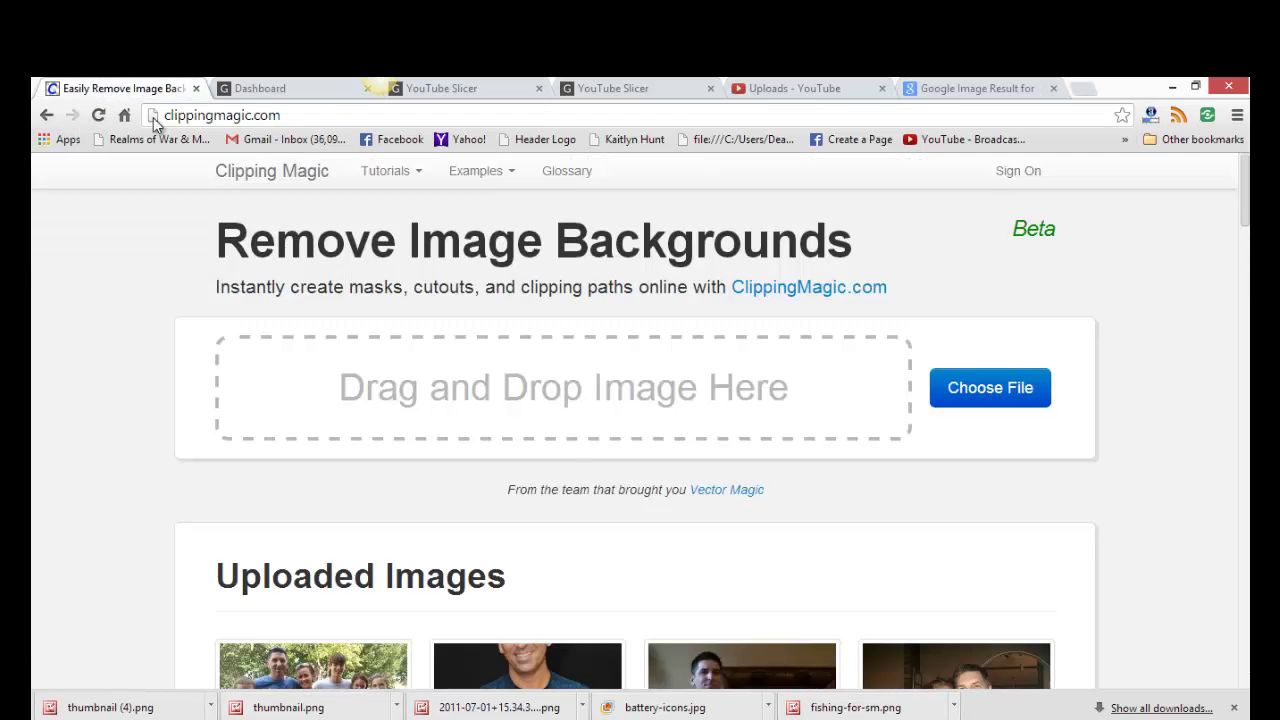
Upload the '2011-07-02 13.15.09 (1)' photo from the Pictures folder into Clipping Magic.
left_click(960, 390)
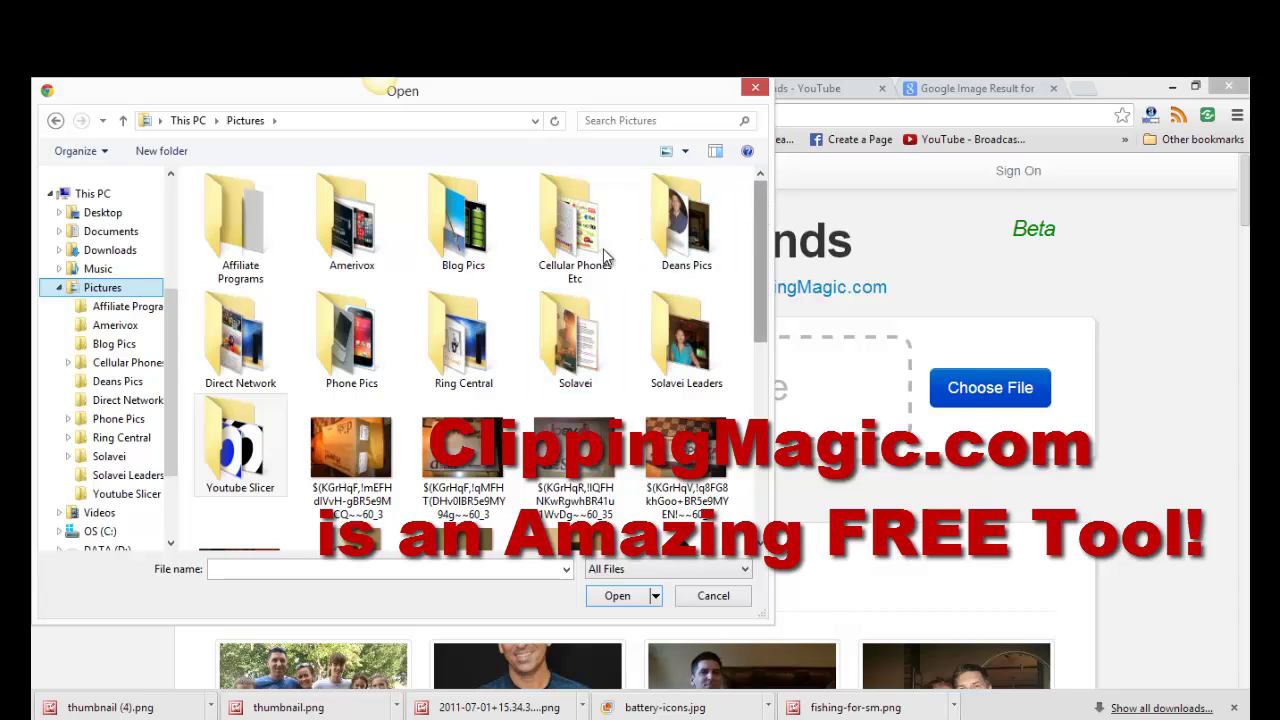
double_click(663, 235)
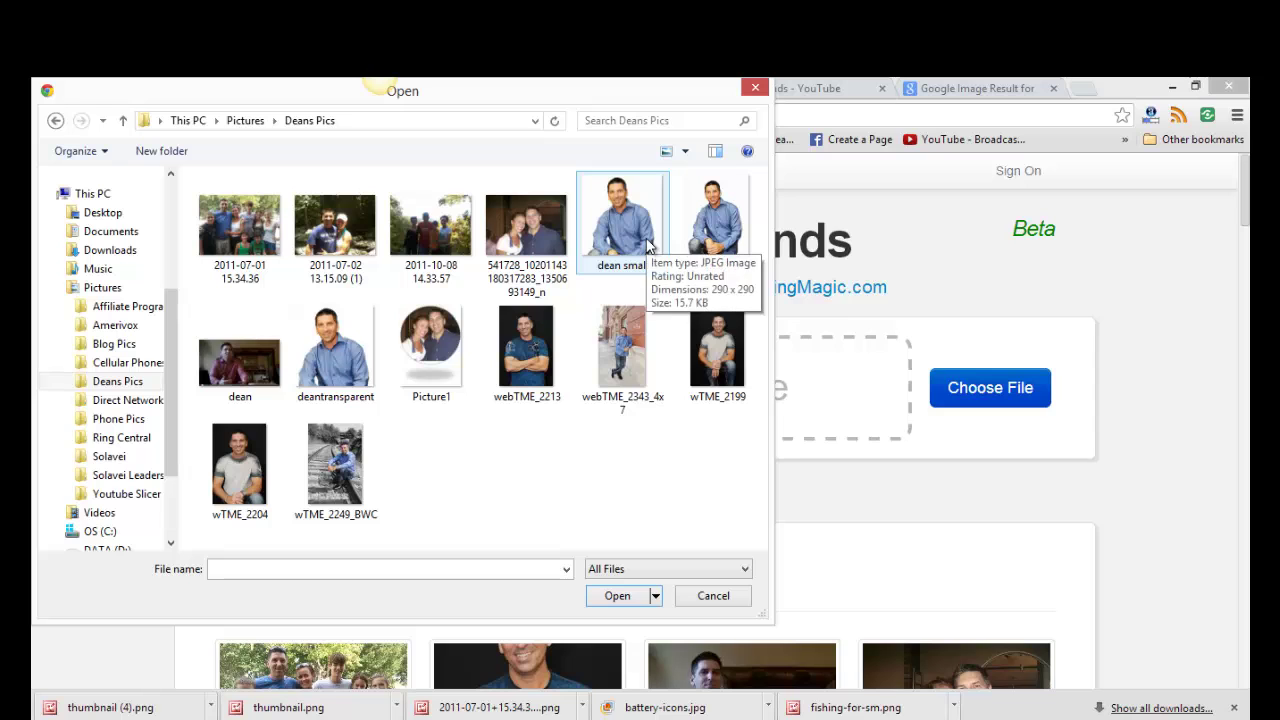
left_click(330, 225)
double_click(330, 225)
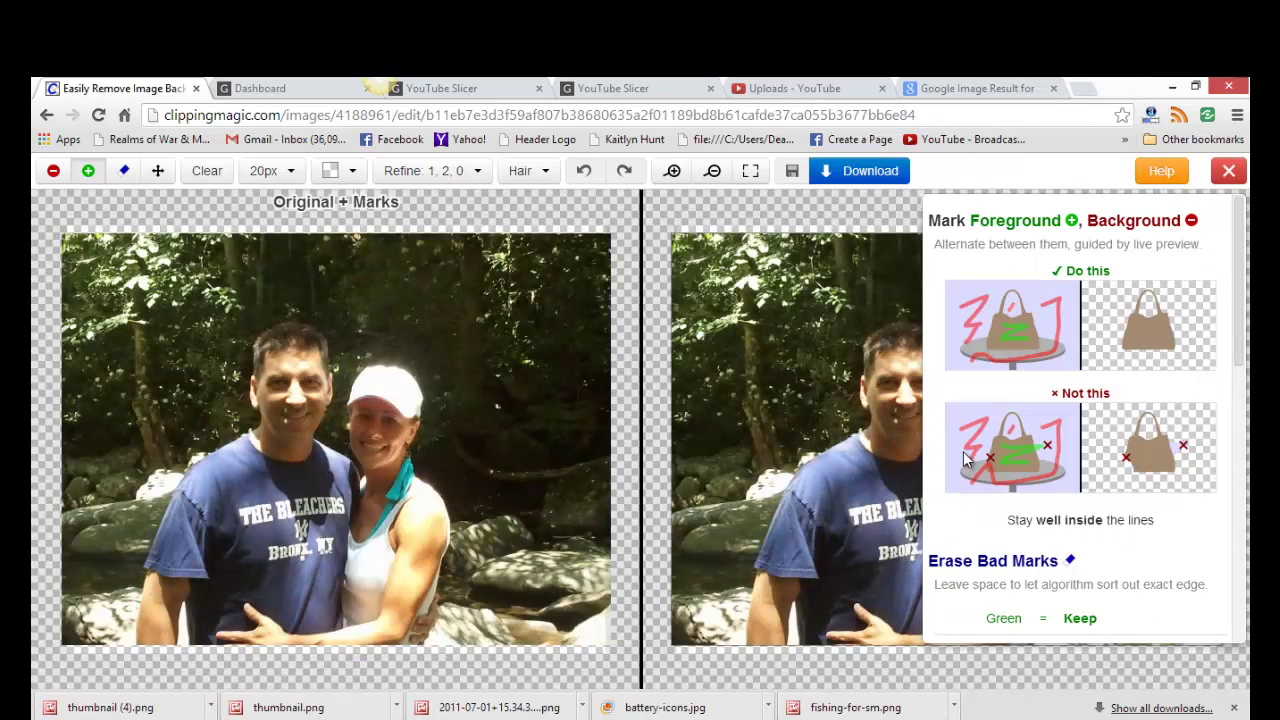
Paint green keep marks across both people, then a red background stroke around them.
left_click(918, 368)
key("ctrl+z")
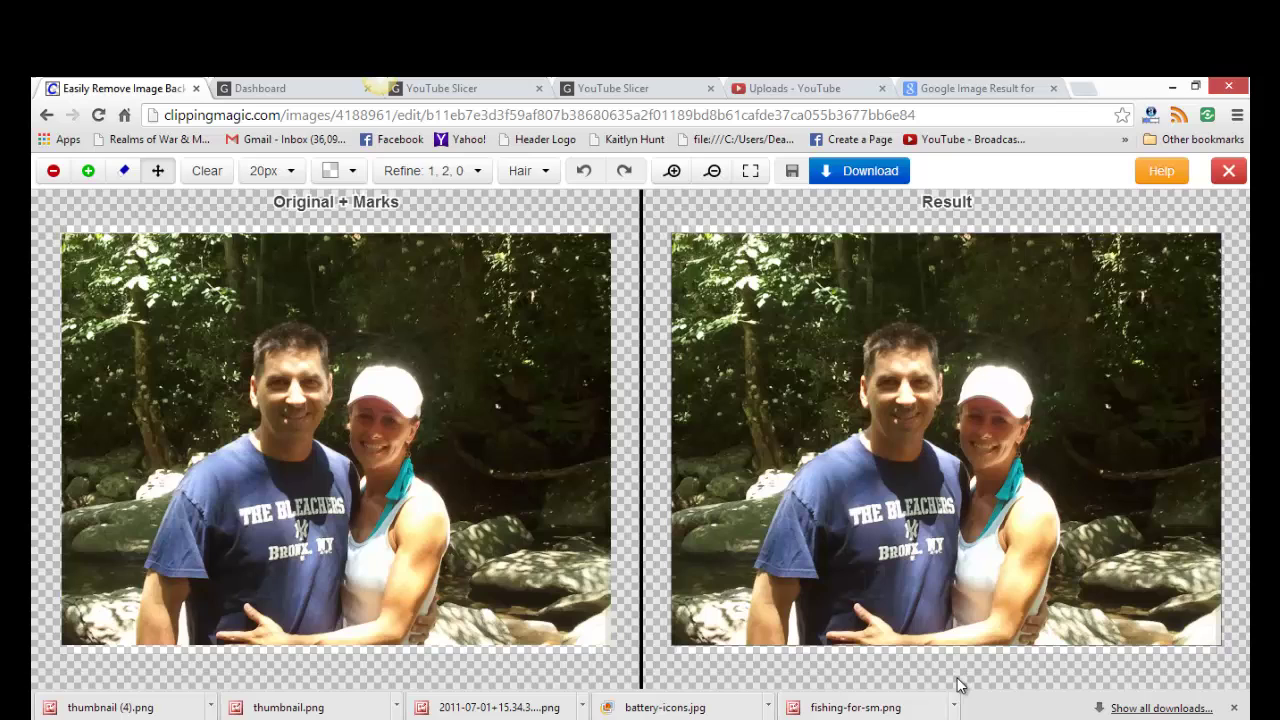
left_click(200, 553)
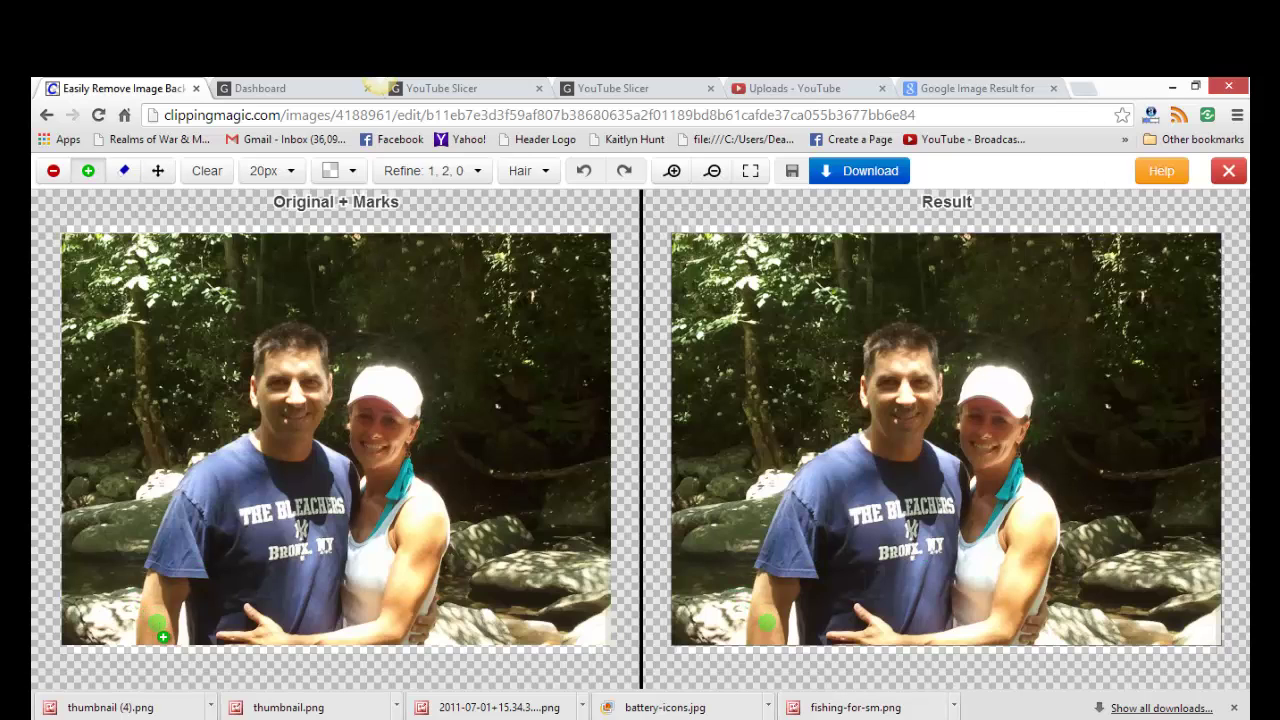
key("ctrl+z")
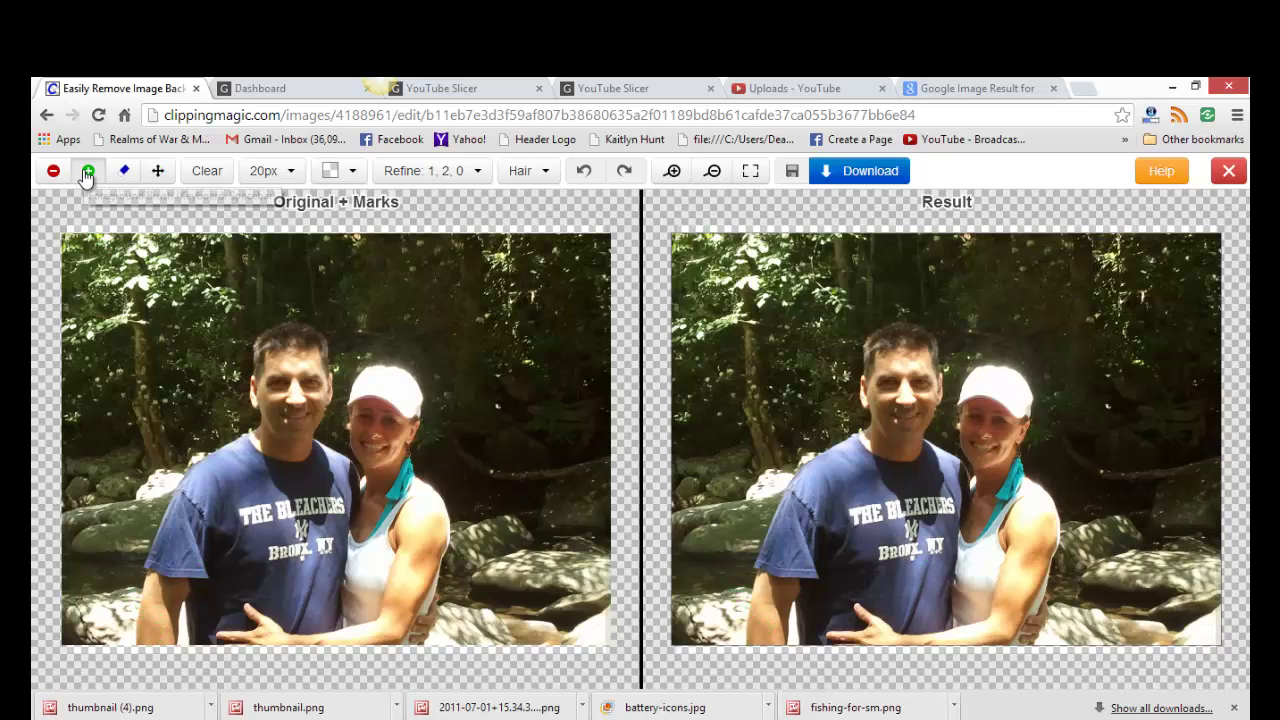
left_click(152, 631)
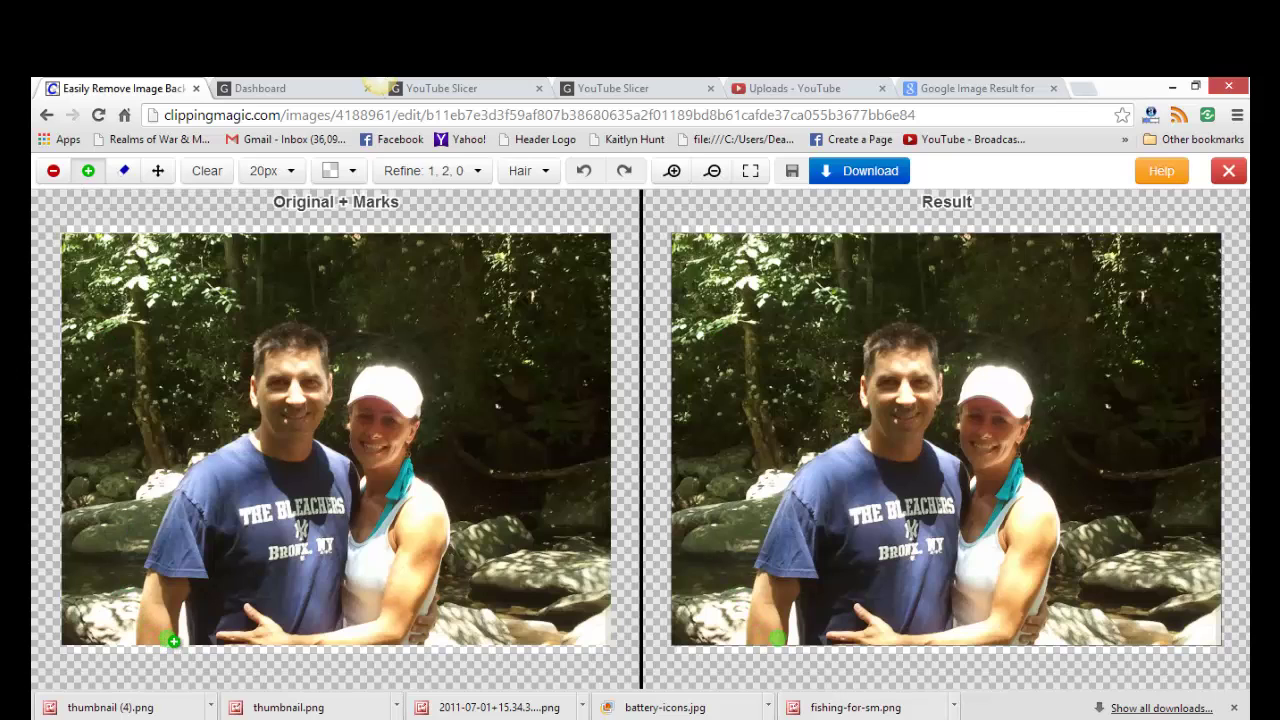
mouse_move(167, 632)
left_mouse_down()
mouse_move(204, 530)
mouse_move(286, 430)
mouse_move(300, 346)
mouse_move(313, 361)
mouse_move(302, 398)
mouse_move(312, 438)
mouse_move(362, 500)
mouse_move(378, 392)
mouse_move(398, 395)
mouse_move(395, 500)
mouse_move(425, 533)
mouse_move(397, 640)
mouse_move(340, 636)
left_mouse_up()
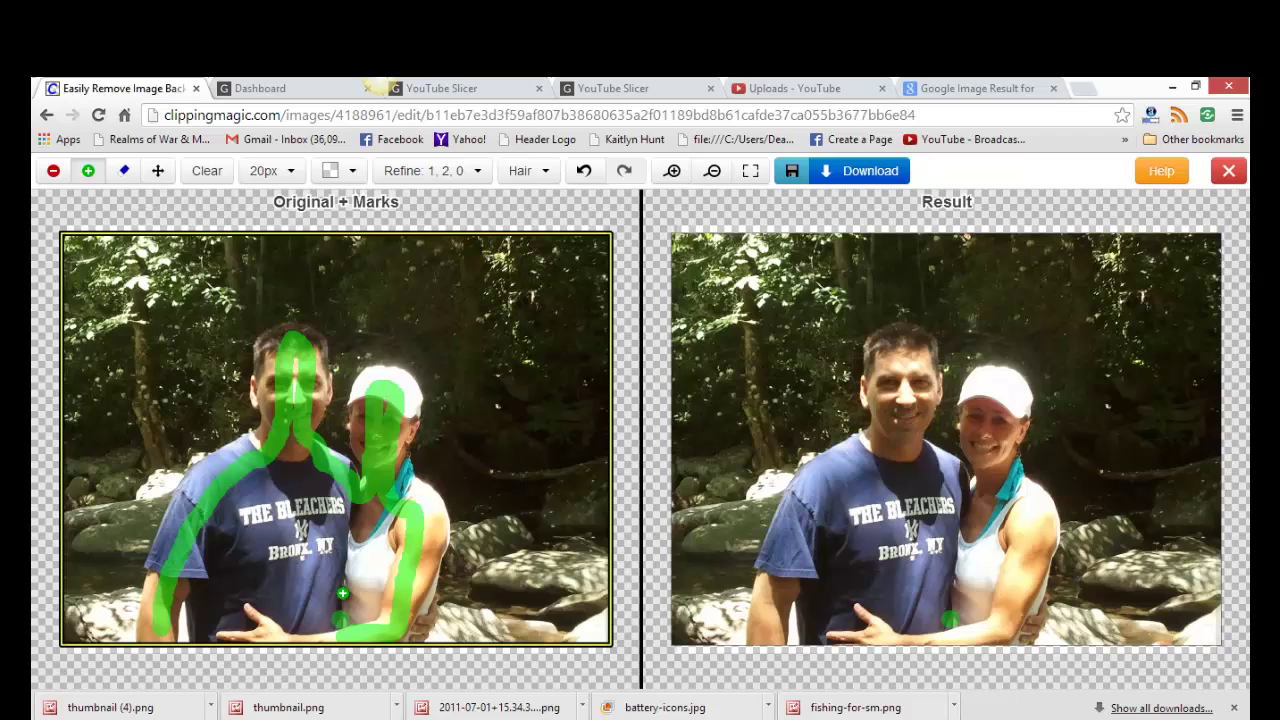
left_click(53, 172)
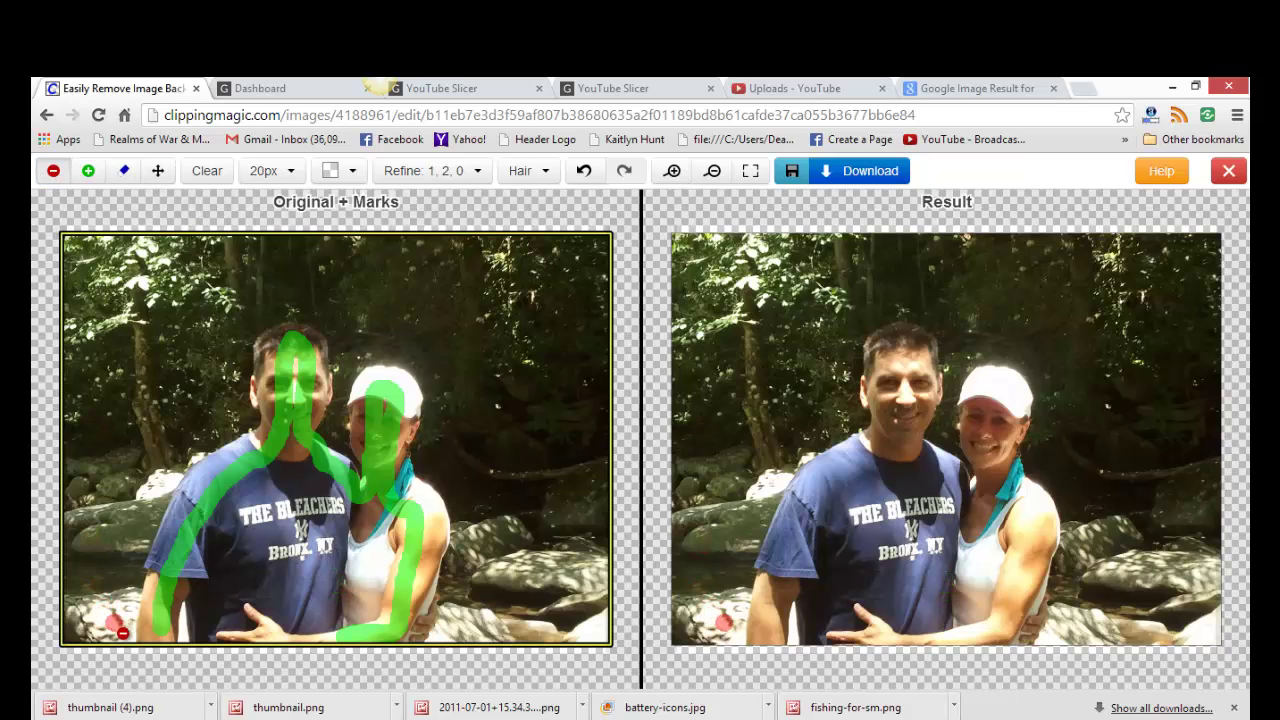
mouse_move(120, 632)
left_mouse_down()
mouse_move(150, 494)
mouse_move(183, 450)
mouse_move(229, 429)
mouse_move(254, 328)
mouse_move(341, 309)
mouse_move(357, 327)
mouse_move(351, 366)
mouse_move(417, 358)
mouse_move(484, 457)
mouse_move(502, 513)
mouse_move(486, 645)
left_mouse_up()
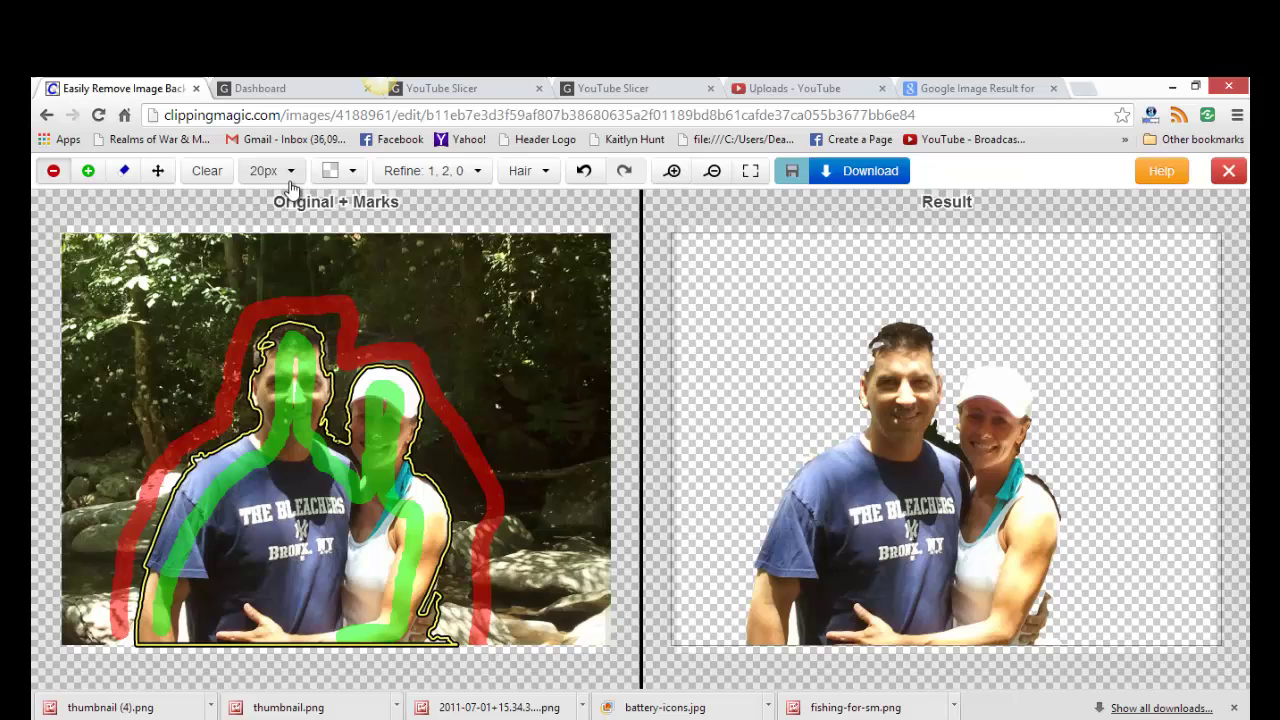
Mark the man's hairline as foreground with a 10px green brush.
left_click(88, 172)
left_click(292, 172)
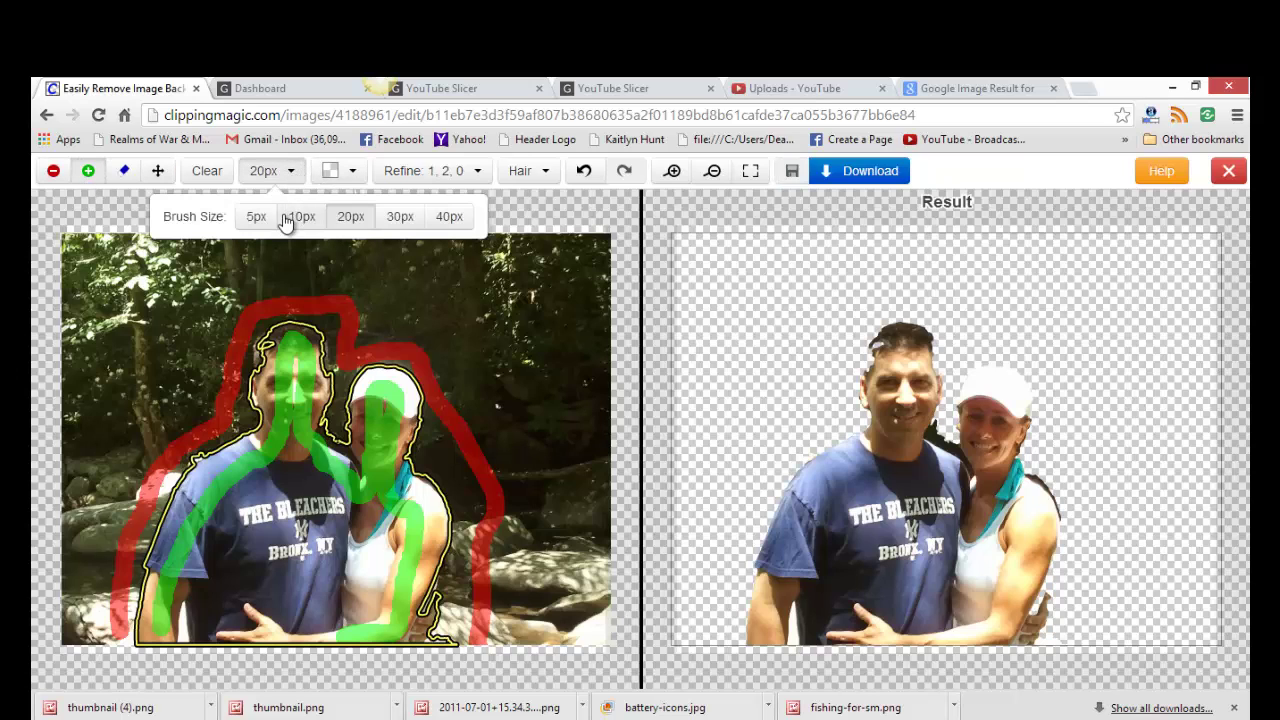
left_click(302, 216)
left_click(265, 376)
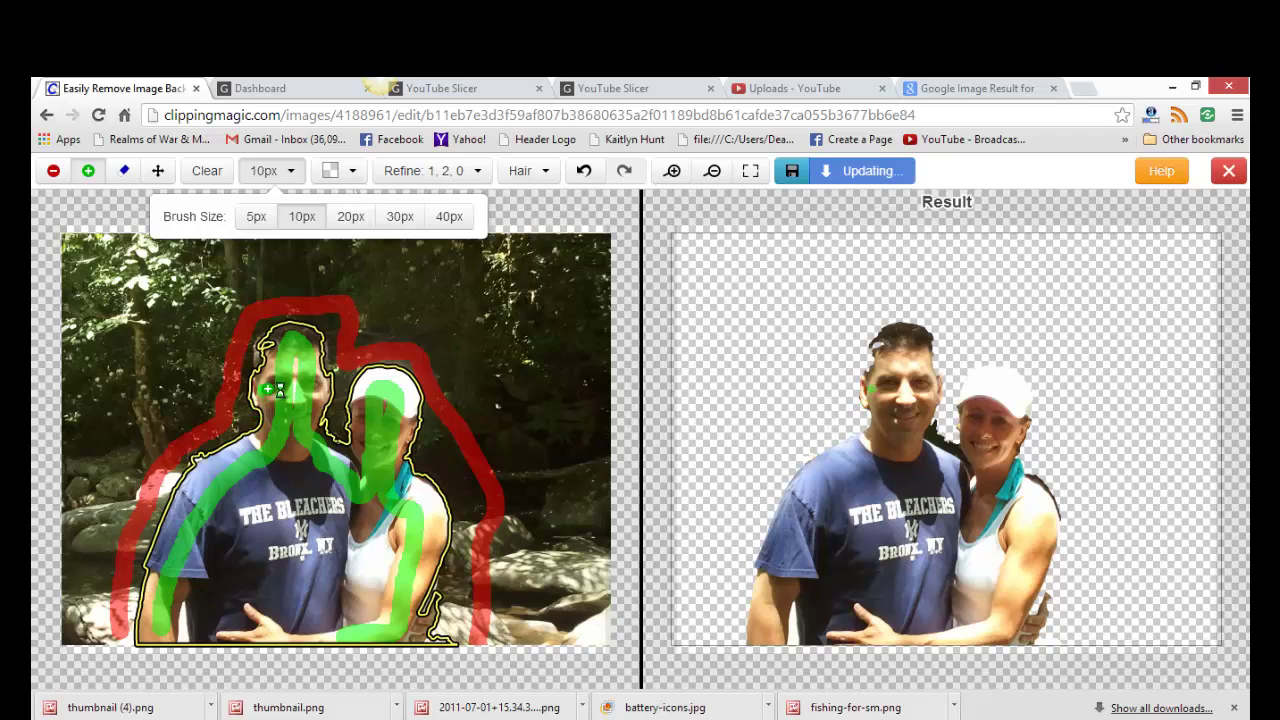
mouse_move(278, 376)
left_mouse_down()
mouse_move(303, 336)
mouse_move(320, 346)
mouse_move(314, 430)
left_mouse_up()
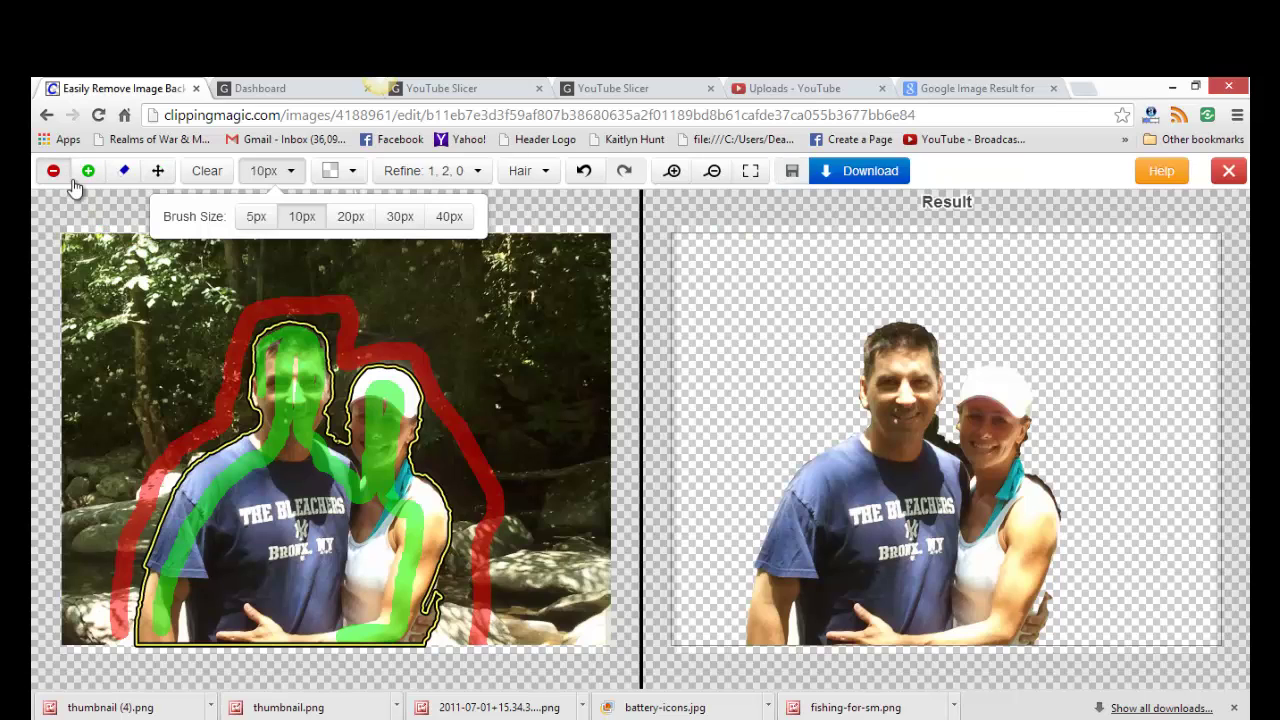
With a 5px brush, remove leftover background beside the shoulder, the arm and the edge.
left_click(256, 218)
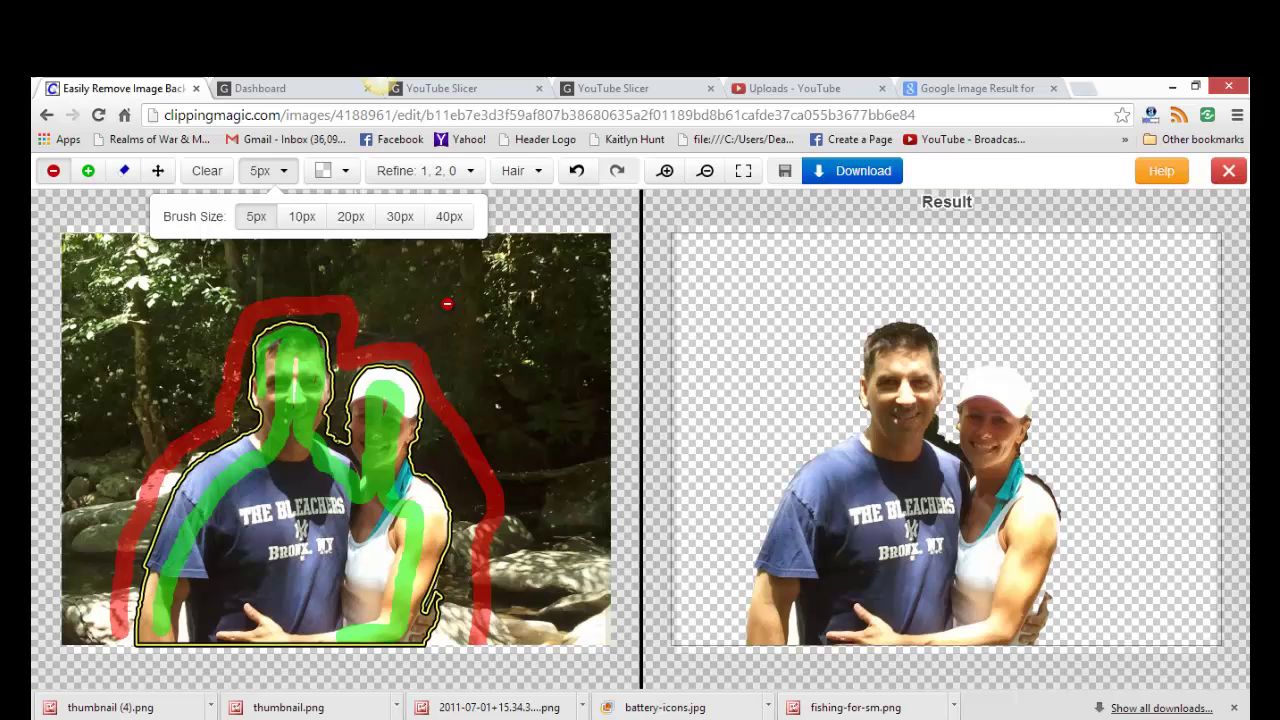
left_click(1068, 513)
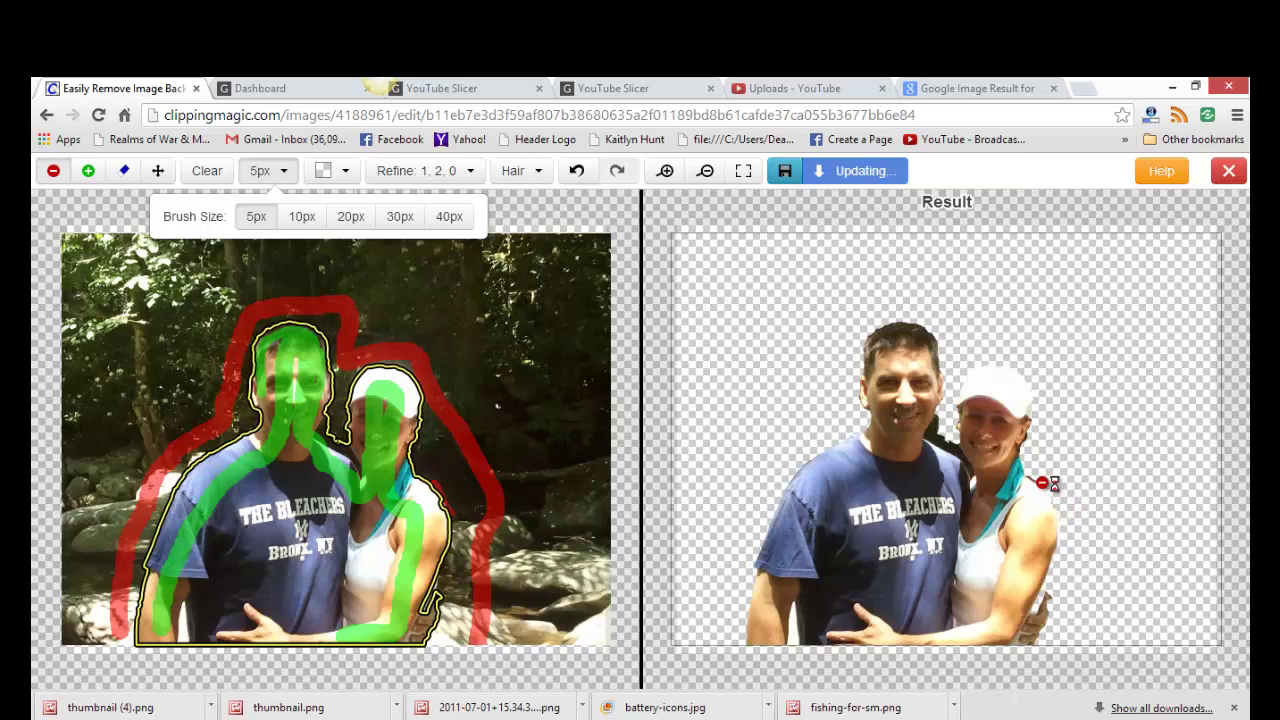
left_click(956, 447)
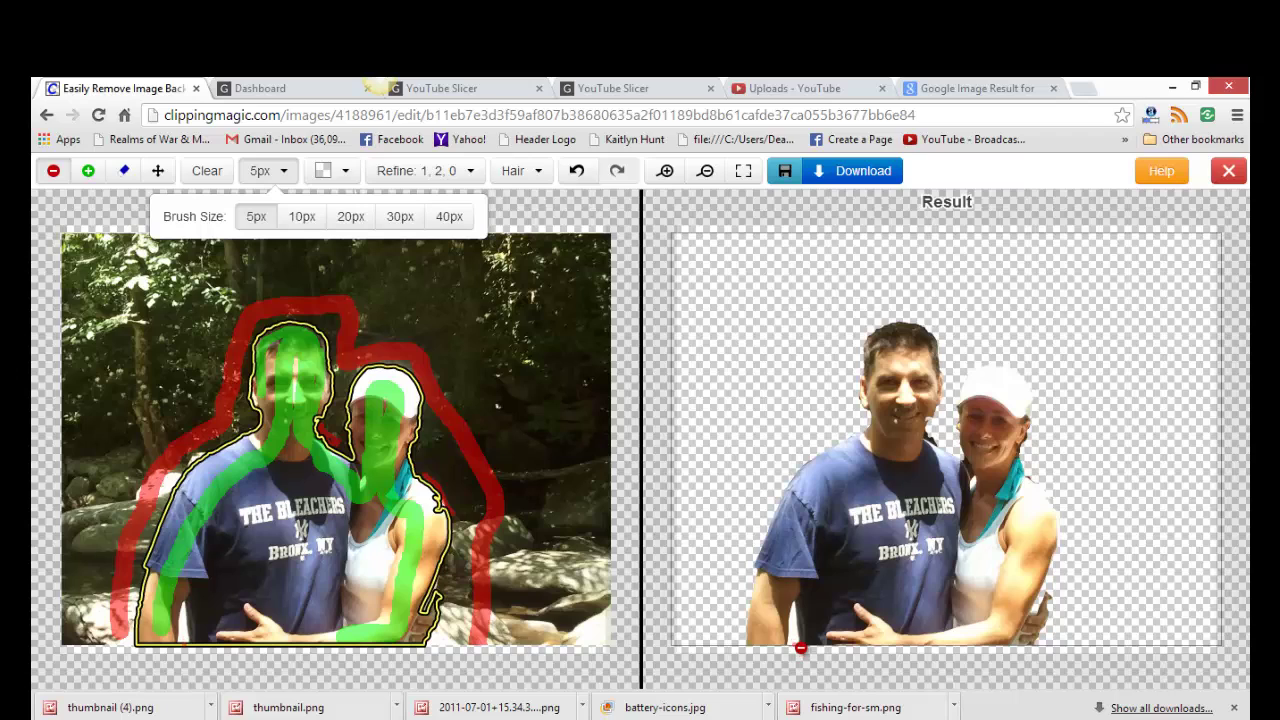
left_click(801, 640)
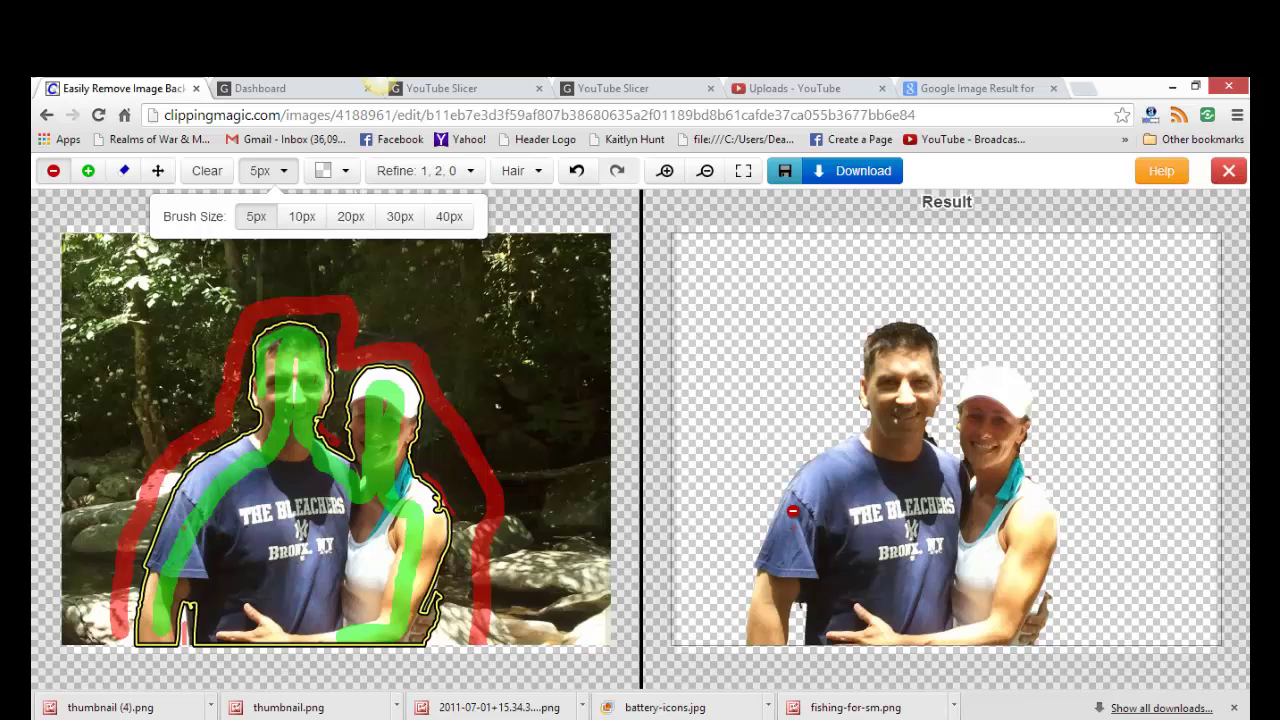
key("space")
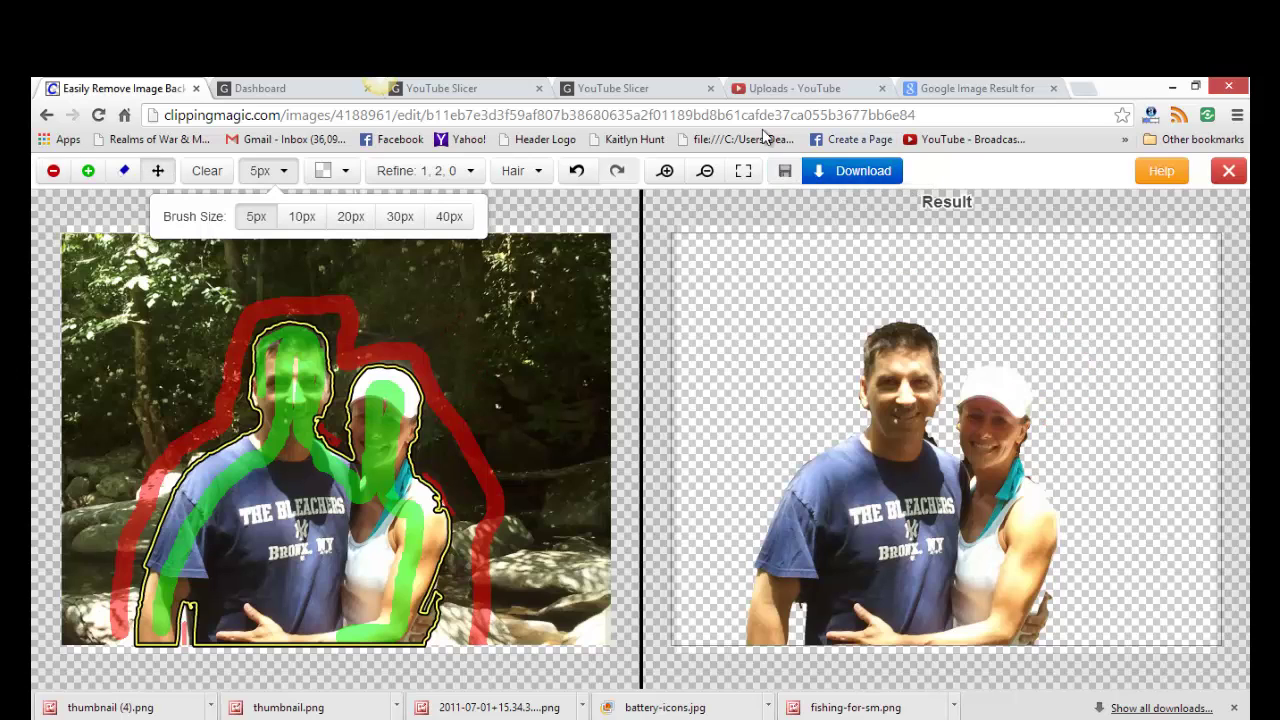
Go through the Dashboard and YouTube Slicer tabs to 'Uploads - YouTube' and browse the video list.
left_click(270, 87)
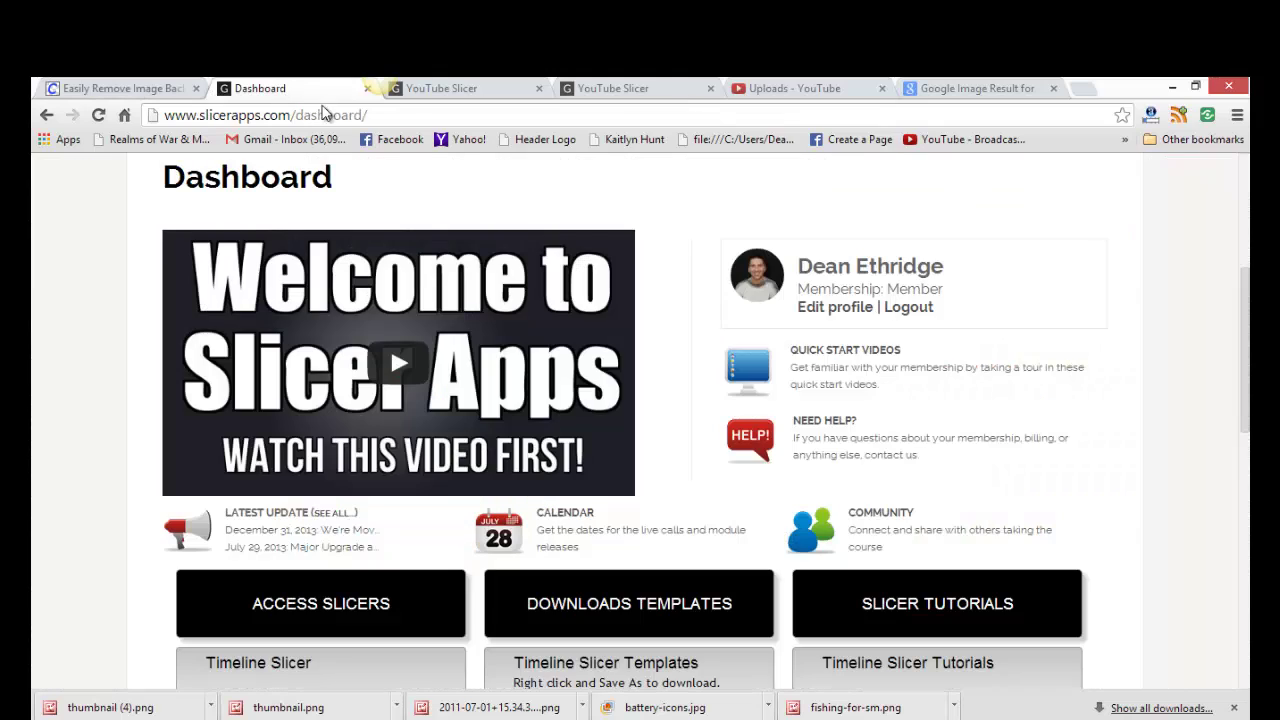
left_click(618, 88)
left_click(758, 90)
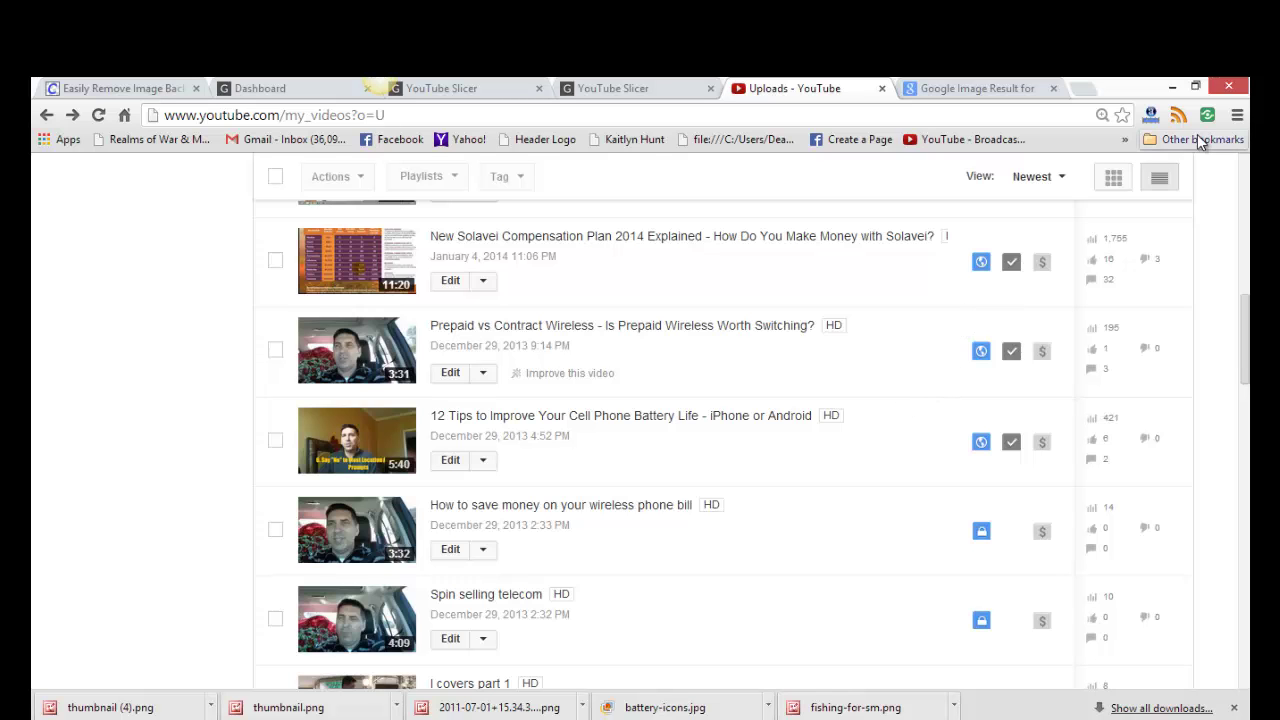
scroll(640, 400, "up", 3)
scroll(665, 397, "down", 7)
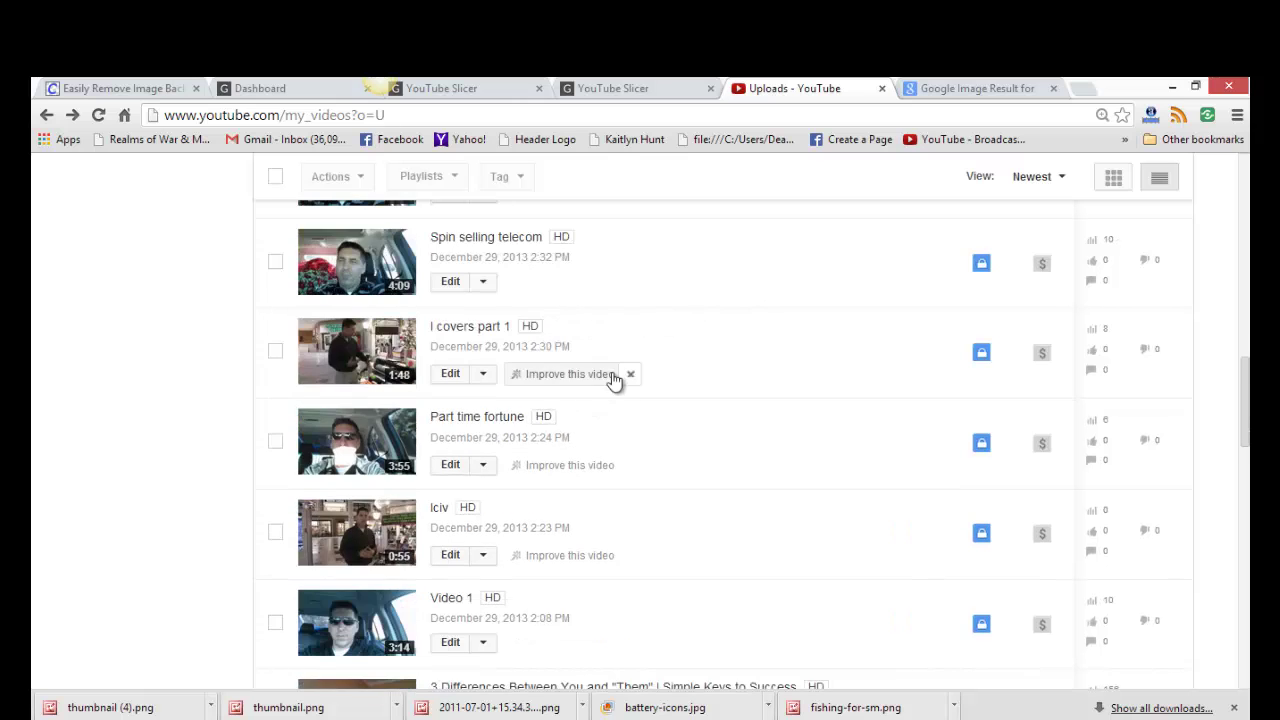
scroll(618, 388, "down", 1)
scroll(183, 360, "up", 4)
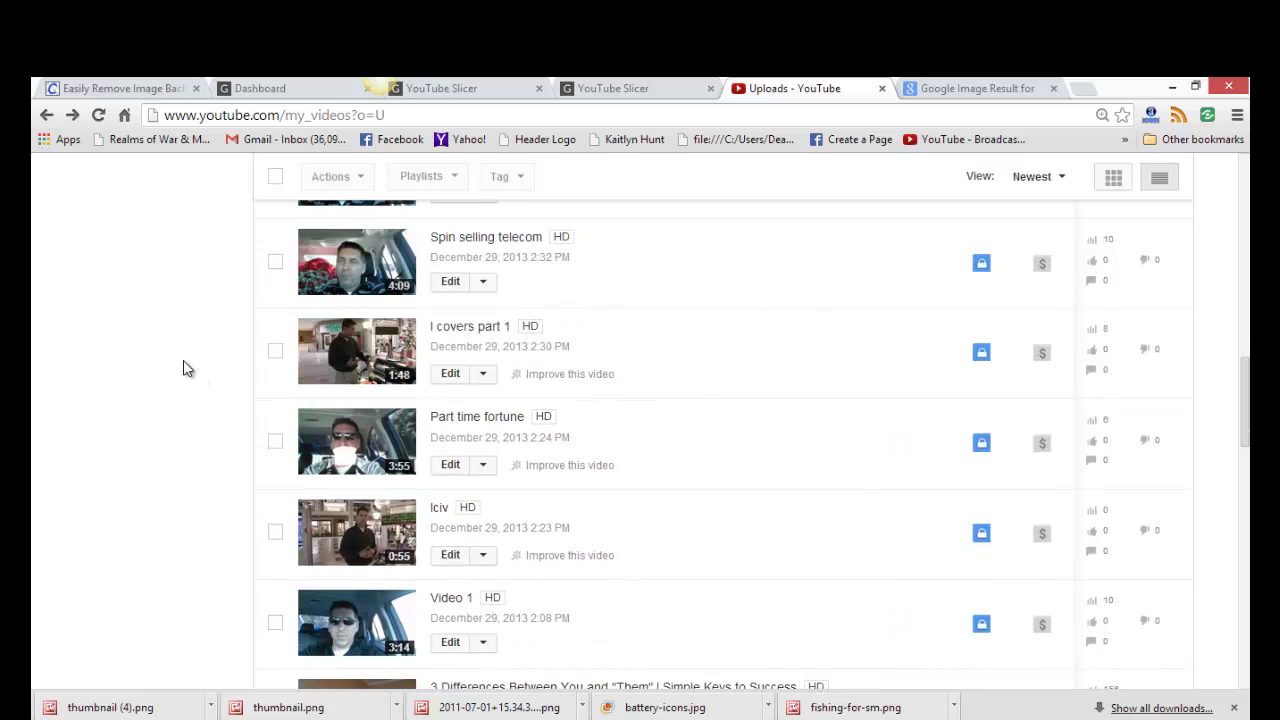